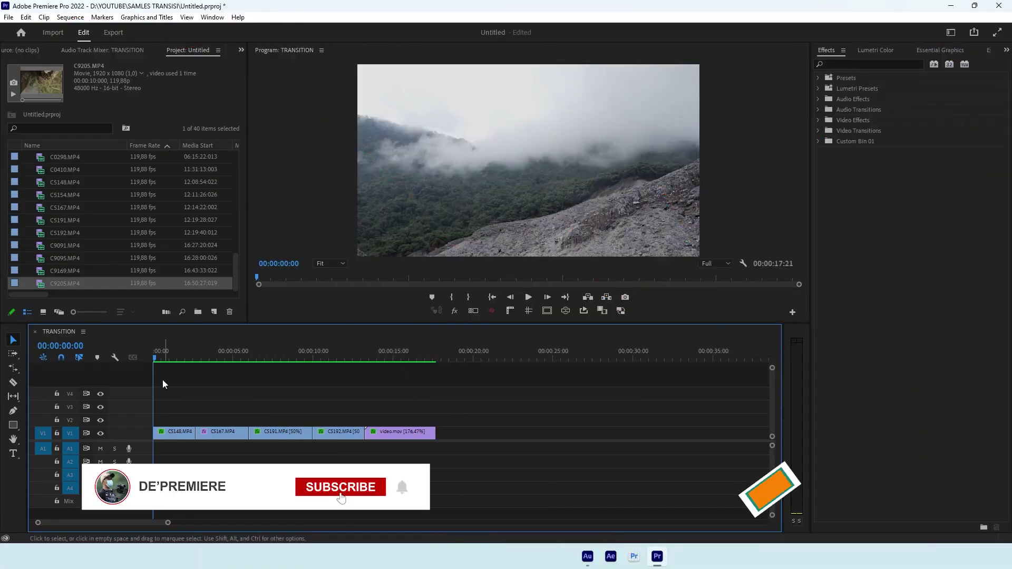
Create a new adjustment layer and place it on V2 over the first cut
mouse_move(156, 362)
mouse_down()
mouse_move(430, 402)
mouse_move(160, 415)
mouse_move(220, 418)
mouse_move(166, 416)
mouse_move(370, 413)
mouse_move(167, 410)
mouse_up()
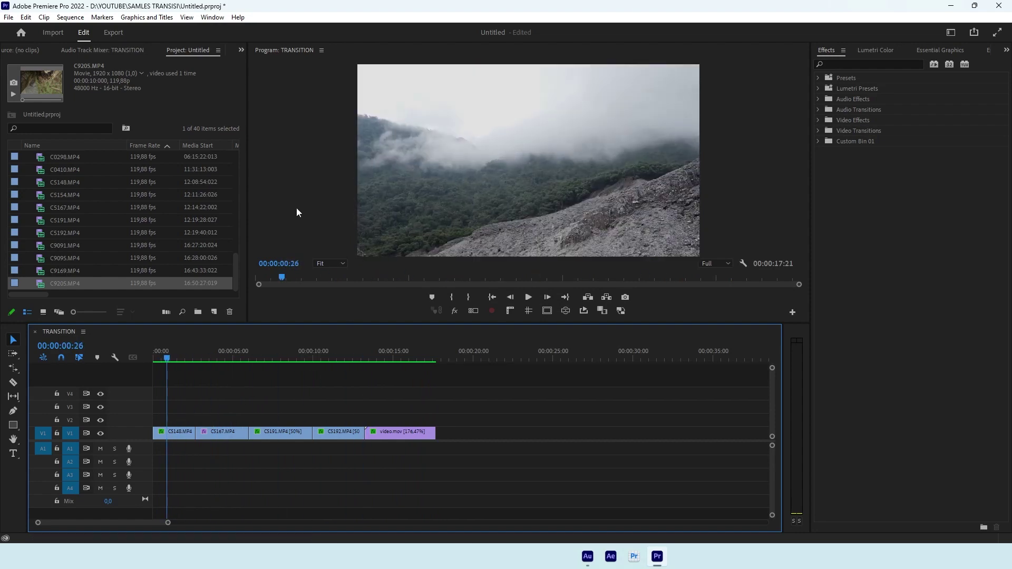
click(214, 312)
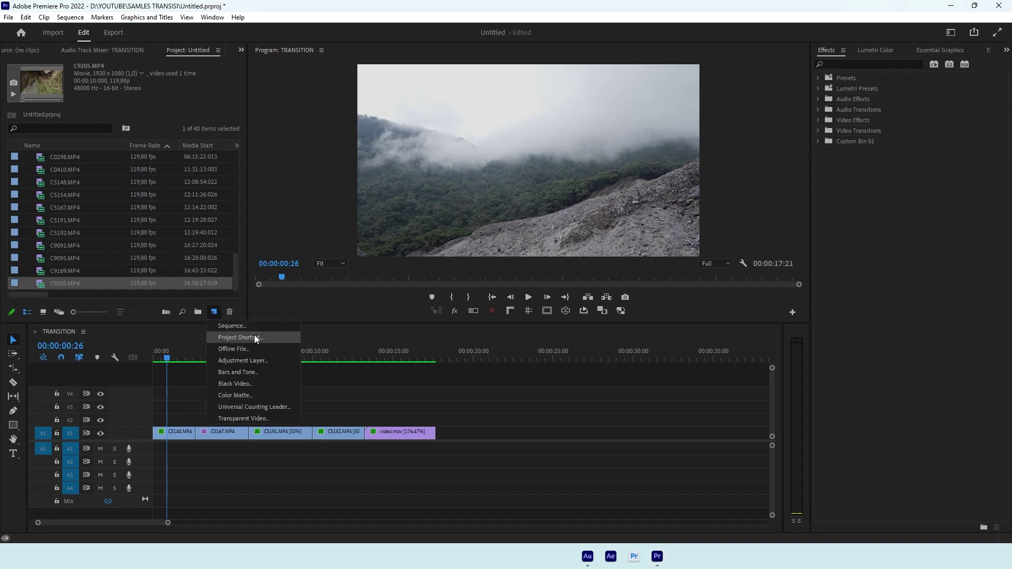
click(262, 362)
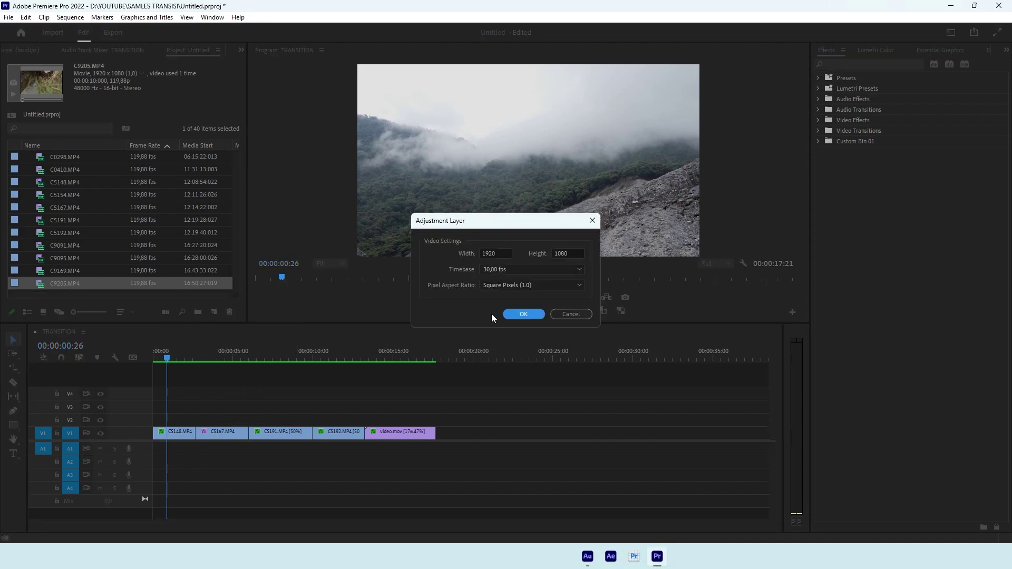
click(524, 315)
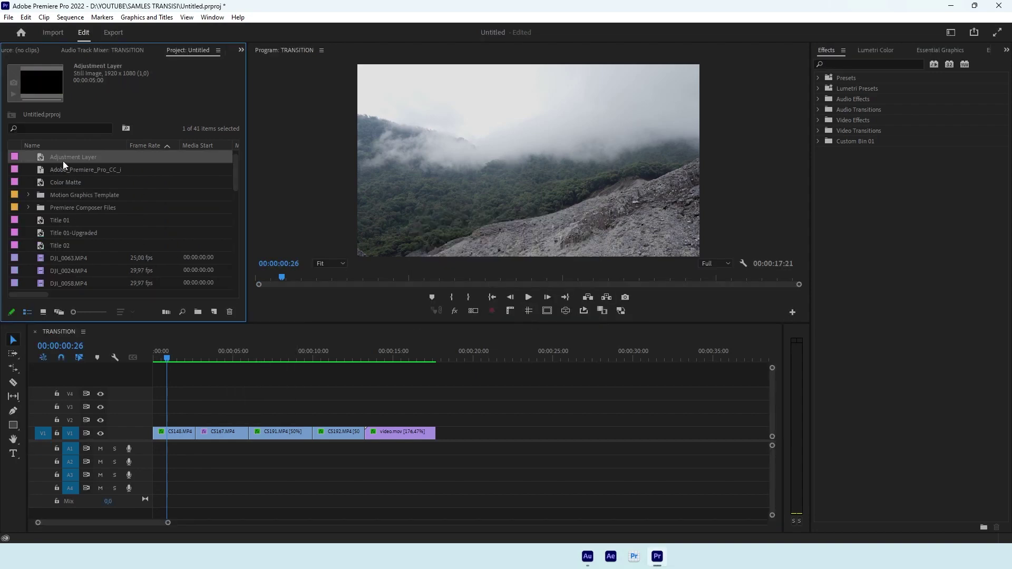
drag(114, 191, 184, 422)
Widen the monitor and park the playhead exactly on the first cut
drag(248, 218, 177, 218)
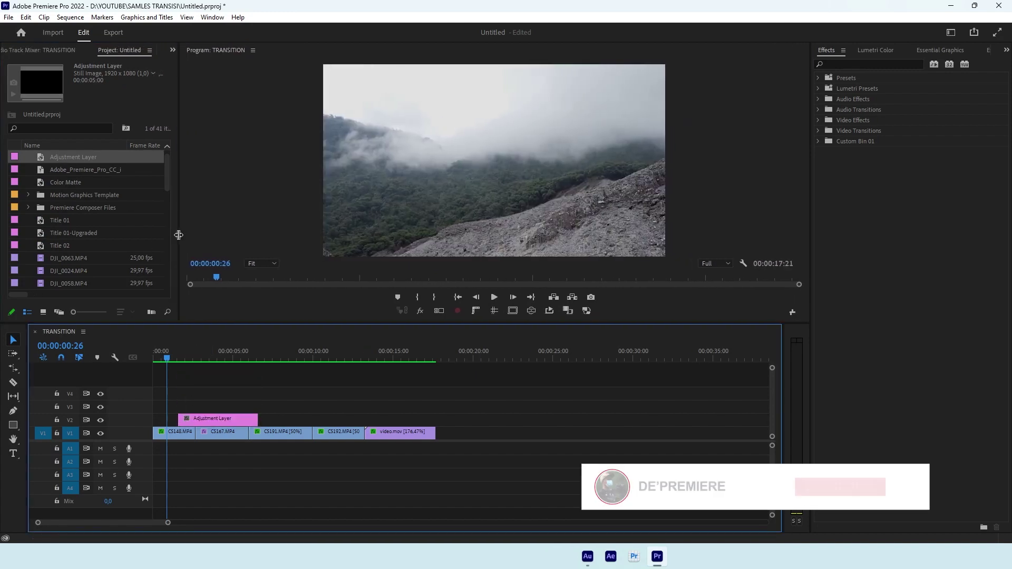
scroll(184, 397, up, 3)
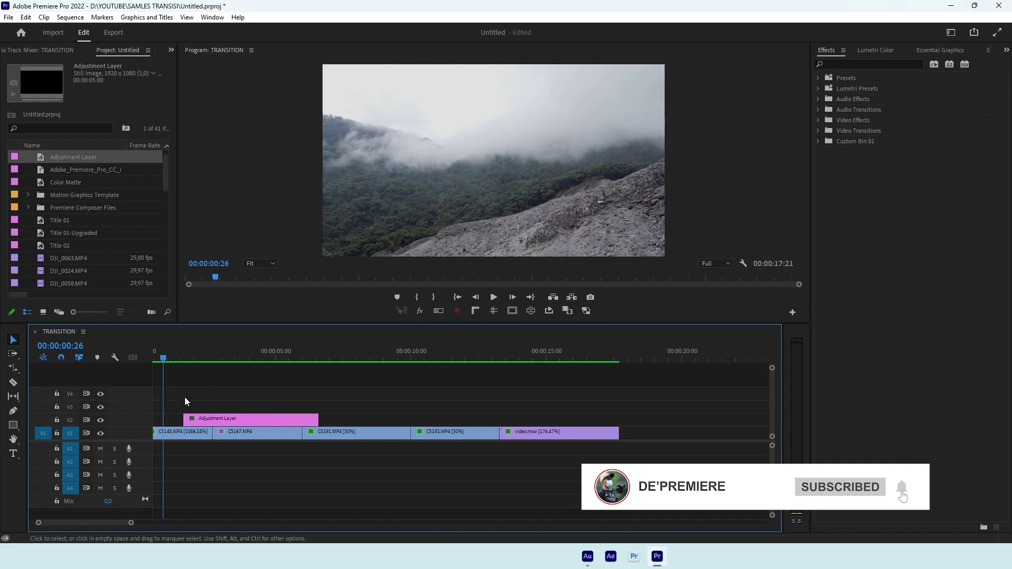
click(191, 361)
drag(198, 362, 227, 375)
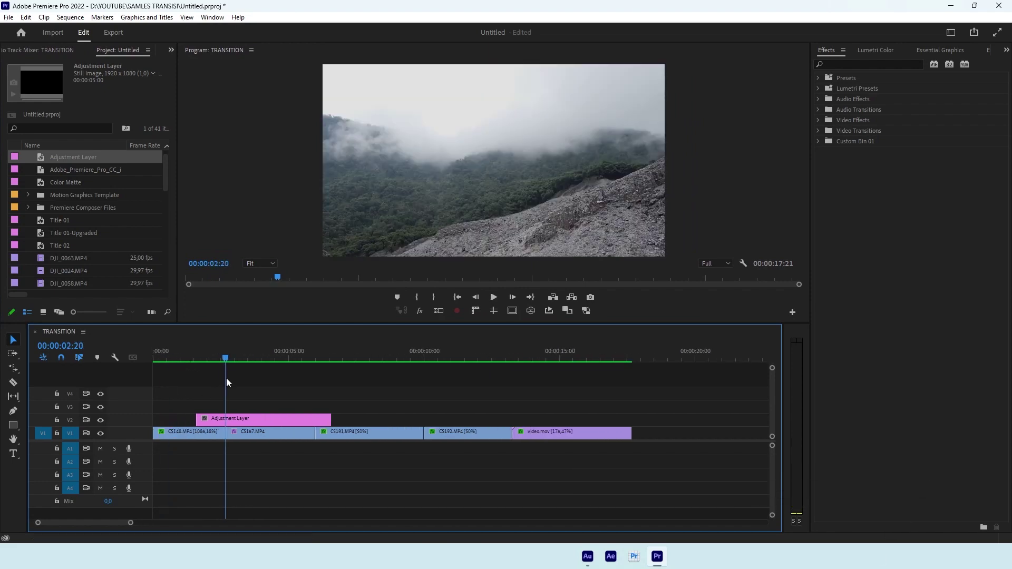
scroll(213, 393, up, 3)
scroll(214, 393, up, 2)
click(292, 359)
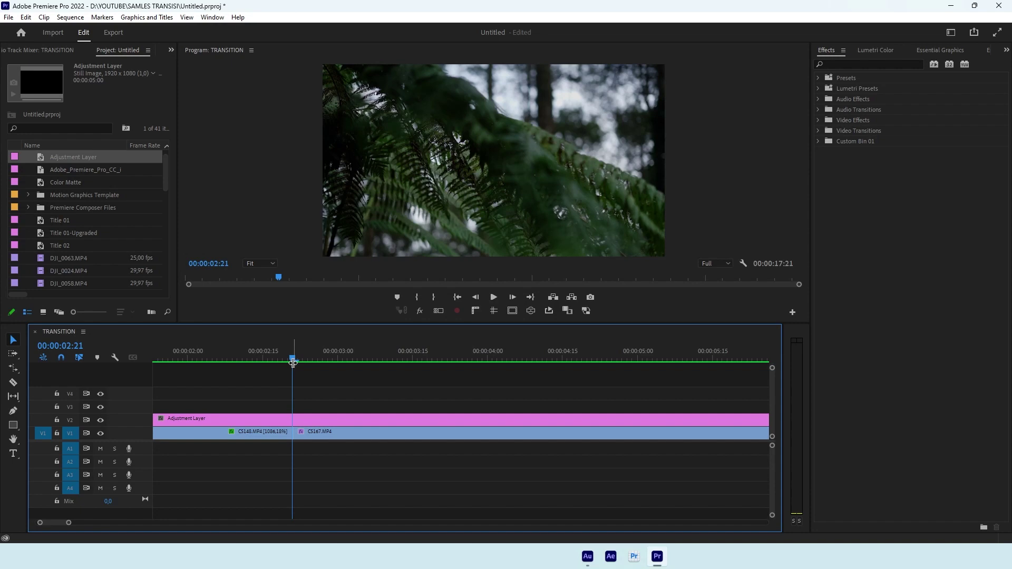
Split the adjustment layer at 00:00:02:26 and 00:00:02:16, either side of the cut
key(shift+Right)
key(c)
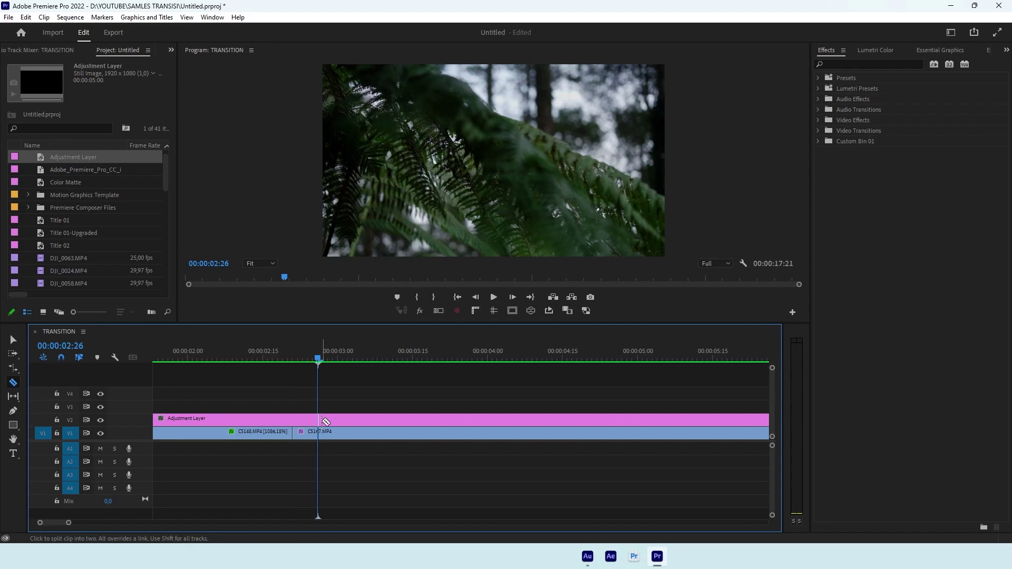
click(318, 420)
key(v)
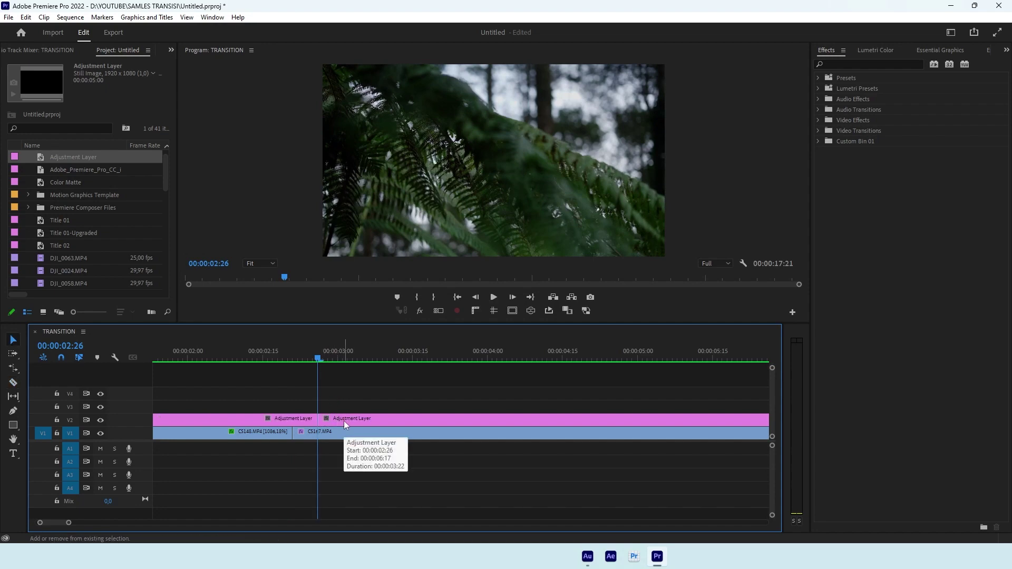
key(shift+Left)
key(shift+Left)
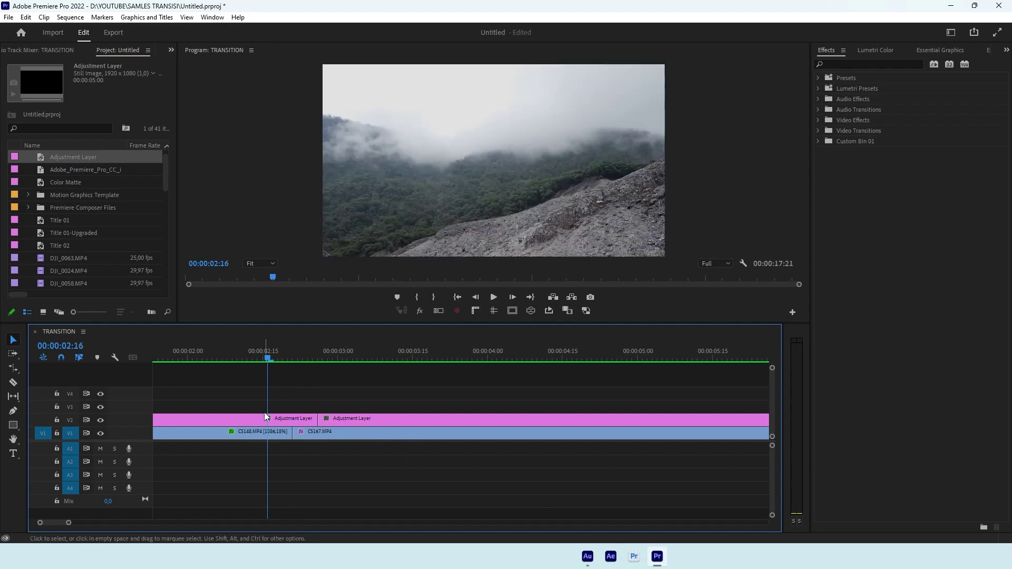
key(c)
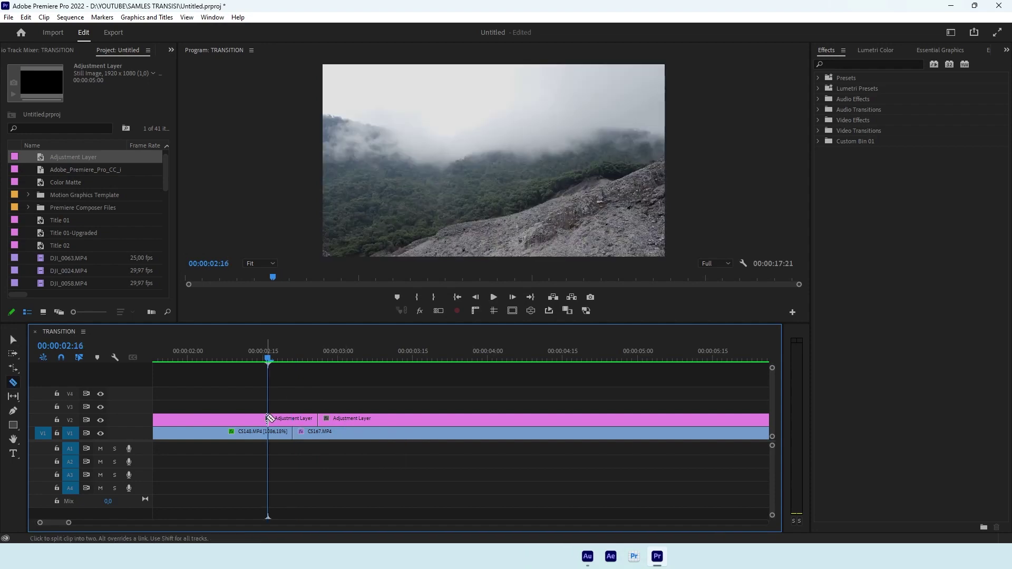
click(268, 417)
key(v)
Delete the outer adjustment pieces, leaving a short layer, and return the playhead to the cut
click(369, 418)
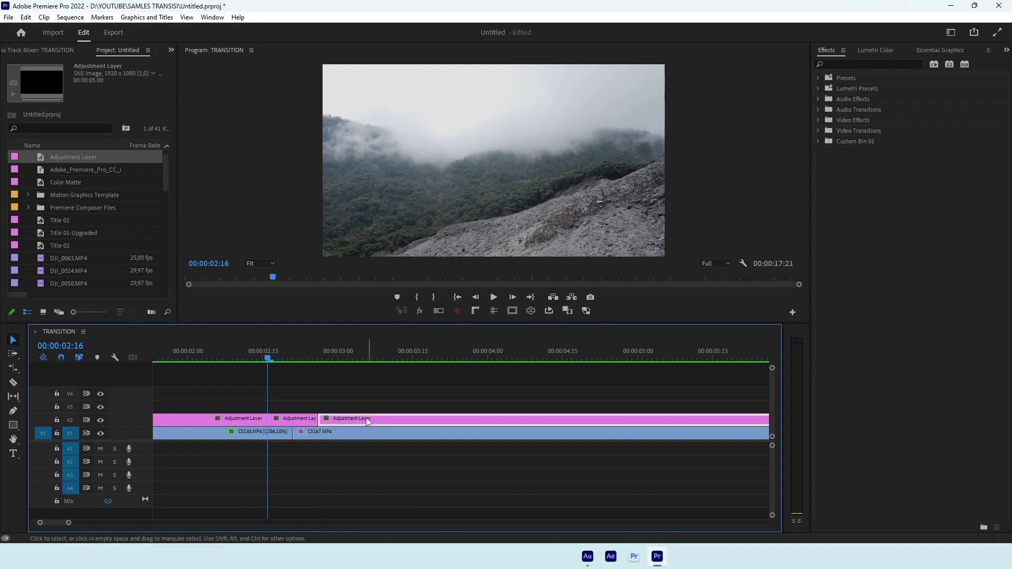
key(Delete)
click(241, 418)
key(Delete)
drag(271, 358, 293, 370)
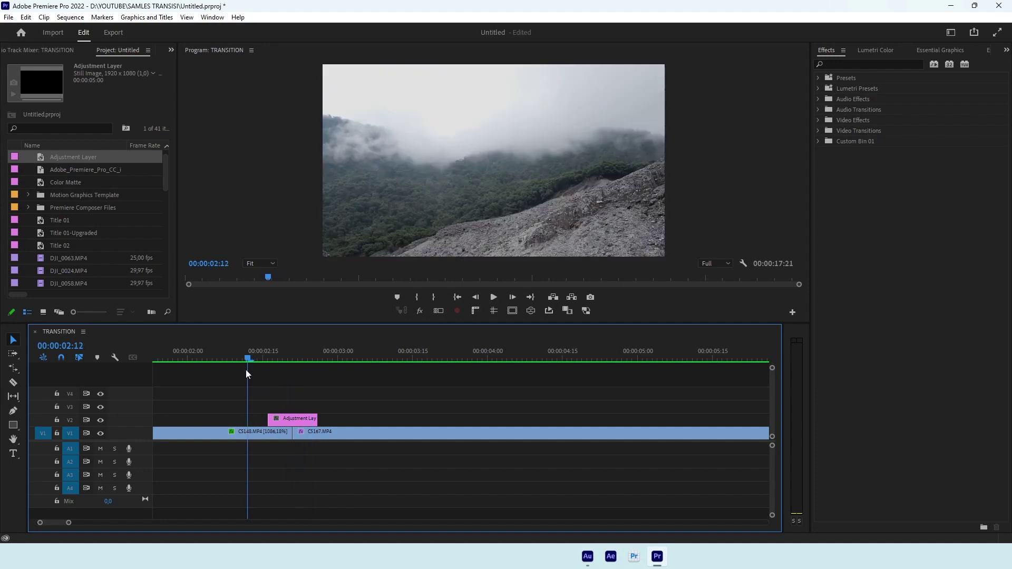
Fit the whole sequence in the timeline and copy the short adjustment layer to the next cut
key(minus)
key(minus)
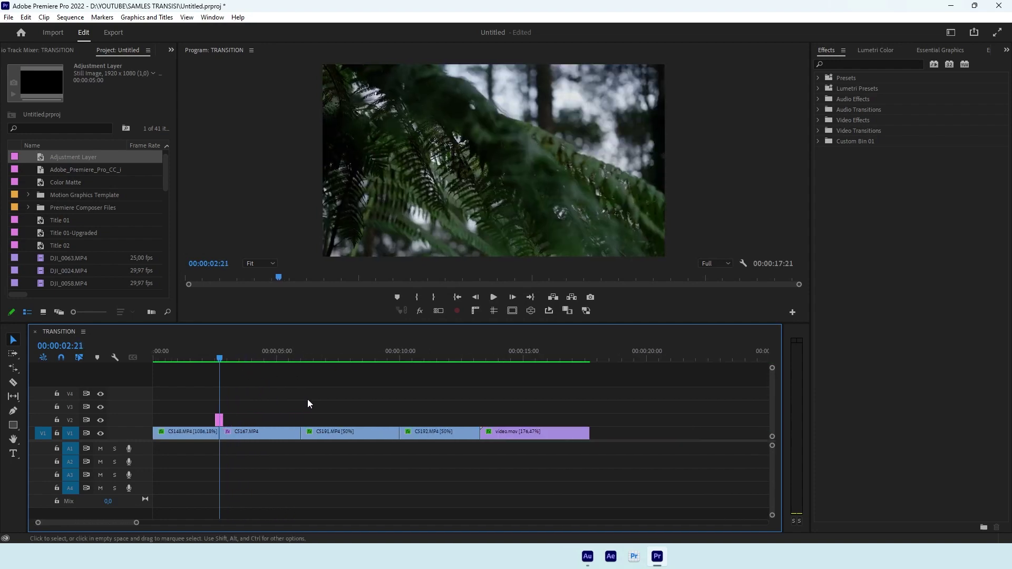
key(backslash)
key(minus)
key(minus)
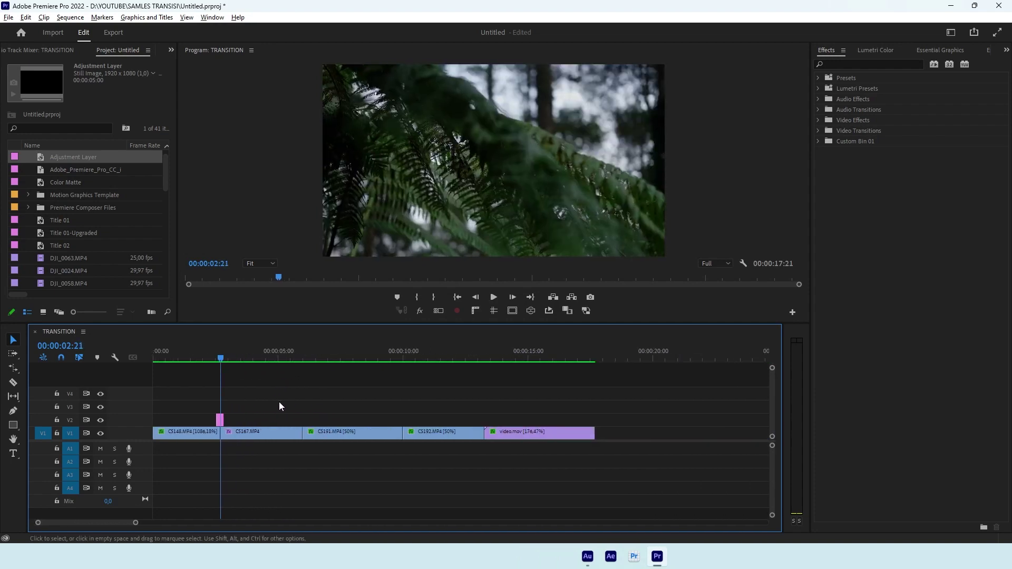
drag(222, 423, 484, 422)
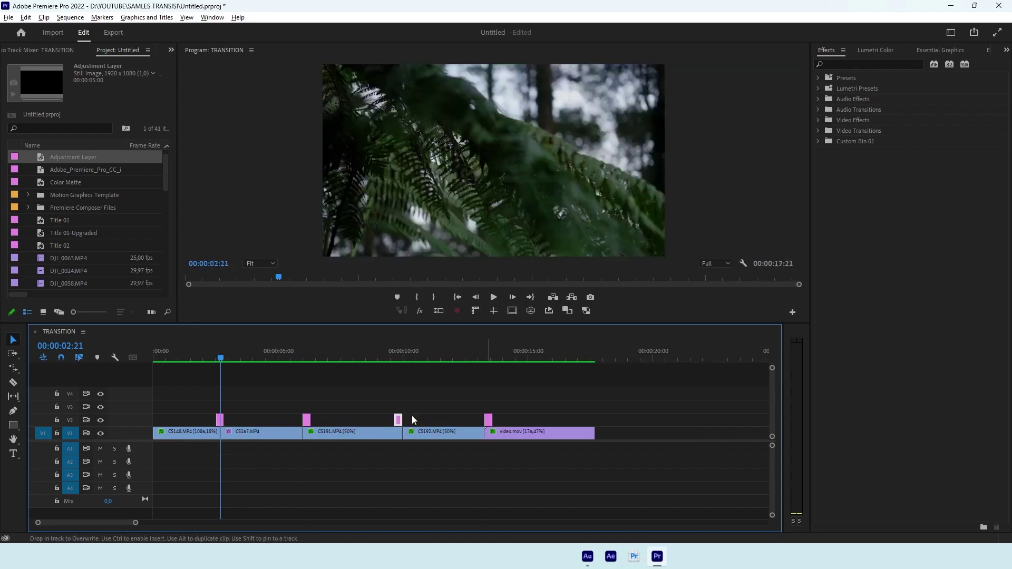
Centre the adjustment-layer copies over the second and third cuts
scroll(309, 398, up, 3)
scroll(309, 398, up, 3)
drag(355, 420, 340, 421)
scroll(343, 414, down, 2)
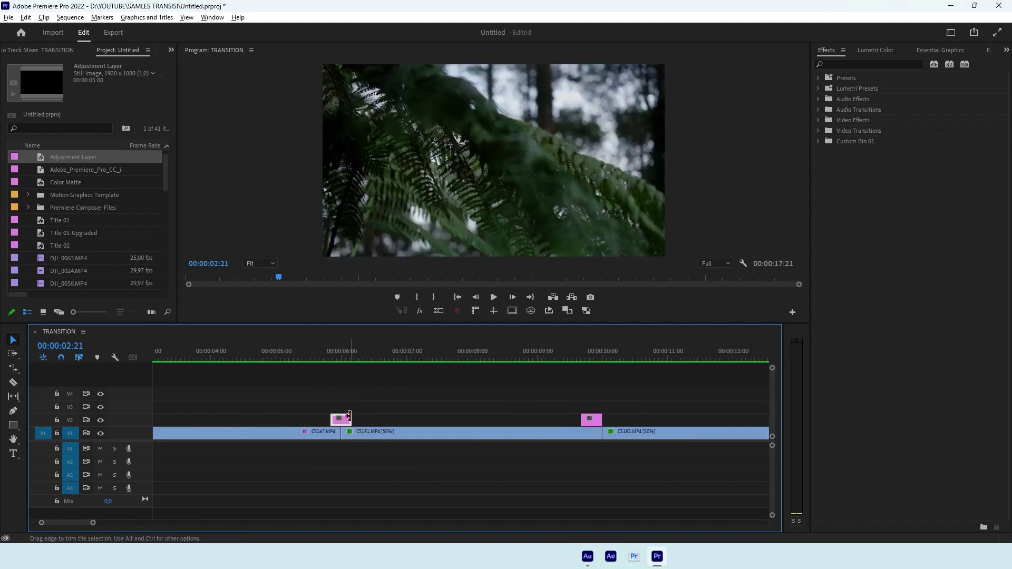
scroll(346, 412, up, 2)
scroll(348, 411, down, 2)
scroll(448, 412, down, 2)
scroll(479, 401, up, 2)
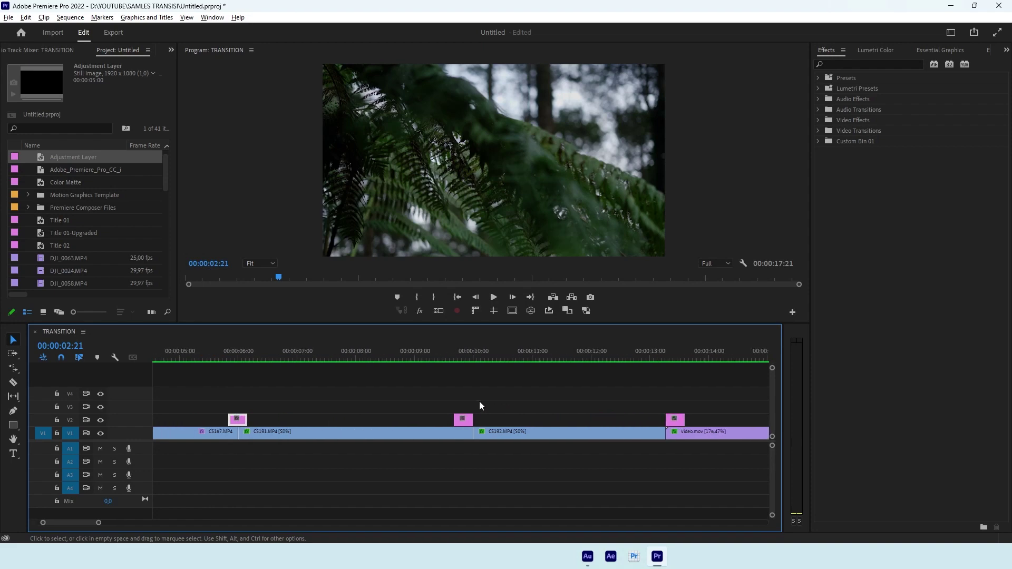
scroll(479, 400, up, 2)
mouse_move(453, 419)
mouse_down()
mouse_move(473, 420)
mouse_move(458, 425)
mouse_up()
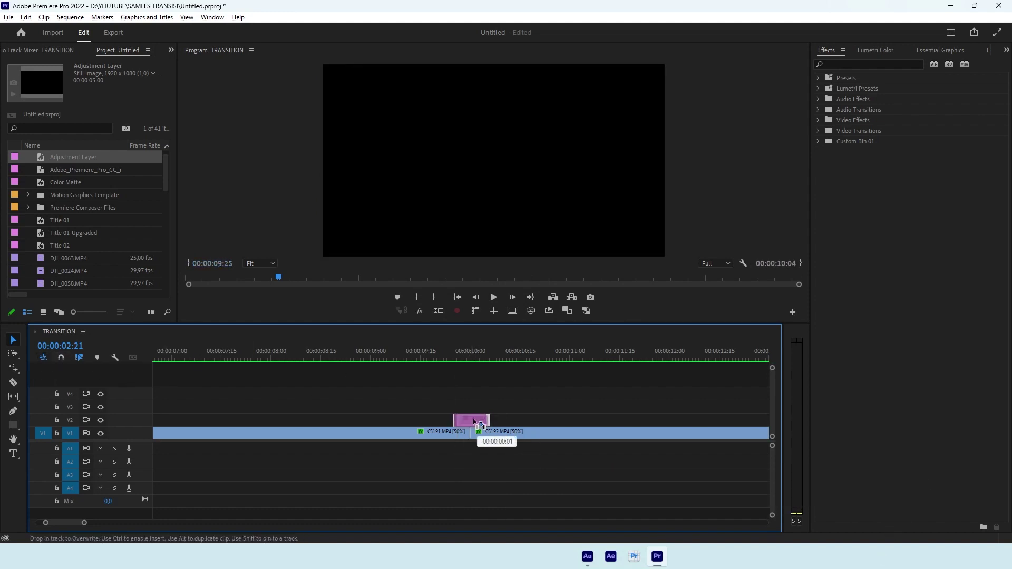
Centre the last adjustment copy over the cut into video.mov
scroll(458, 425, down, 2)
scroll(696, 428, up, 2)
drag(646, 420, 641, 413)
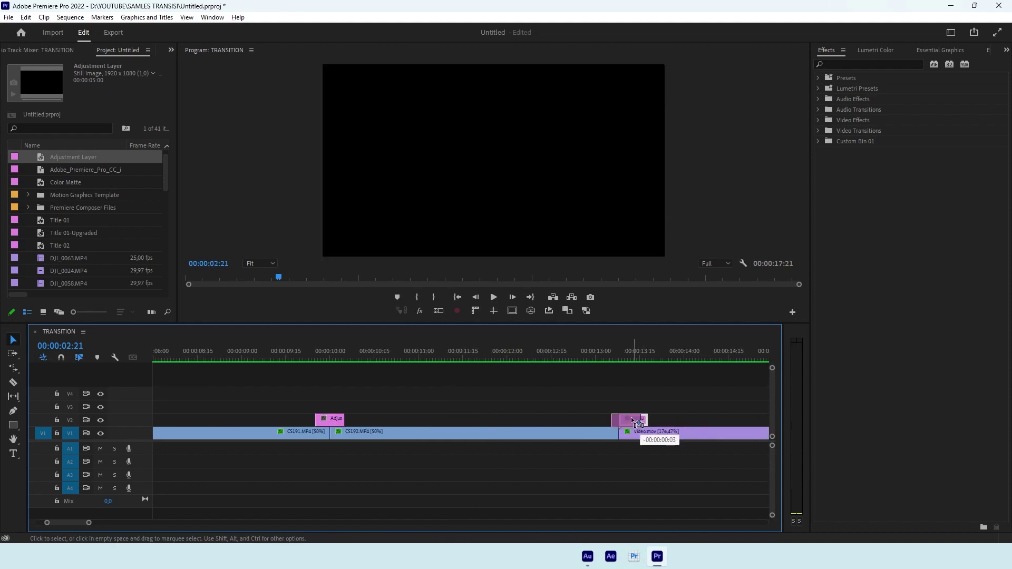
scroll(536, 403, down, 2)
scroll(535, 400, down, 2)
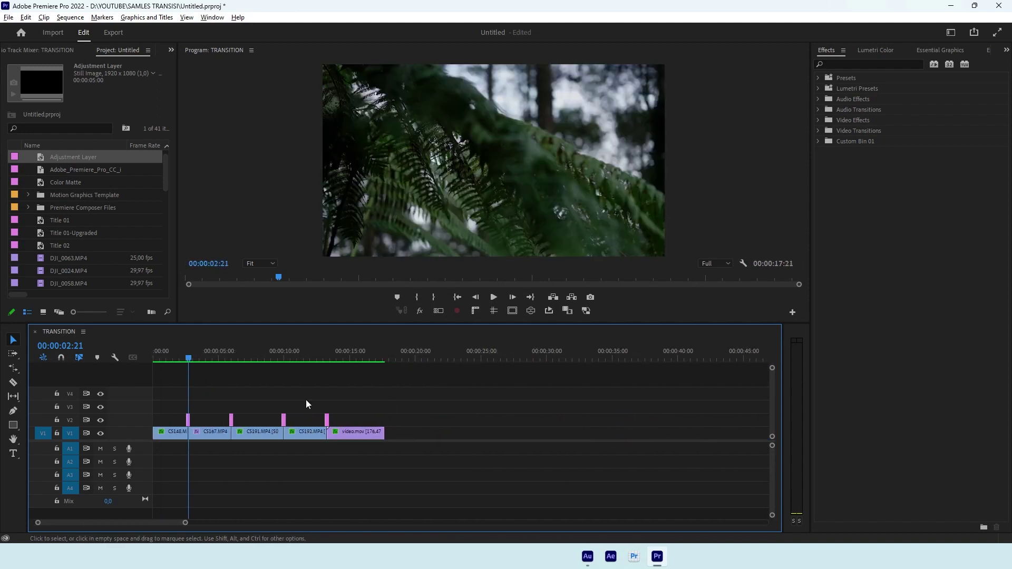
Return the playhead to the first cut and scrub to preview it
click(183, 361)
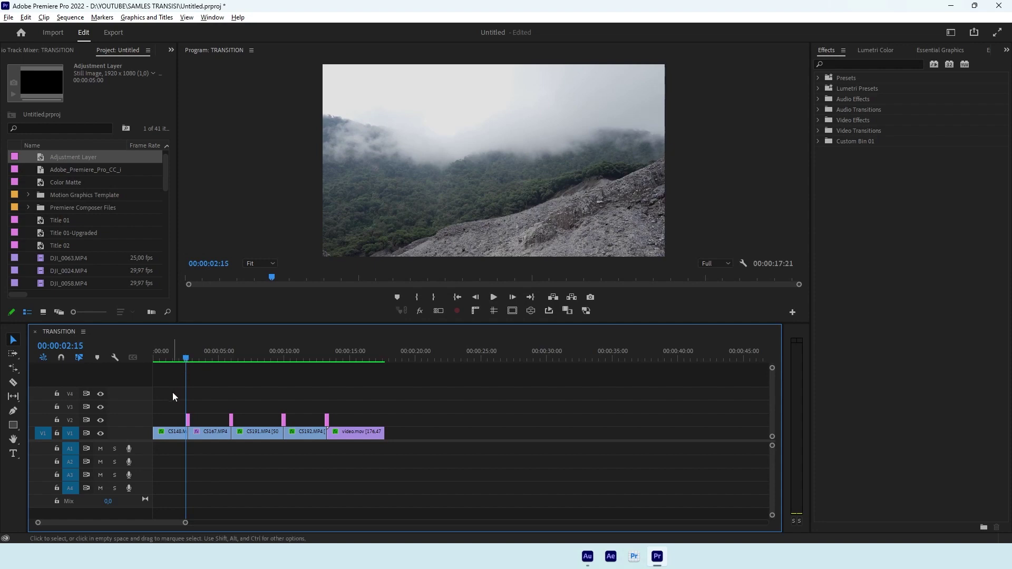
scroll(176, 395, up, 3)
click(213, 362)
drag(213, 363, 214, 372)
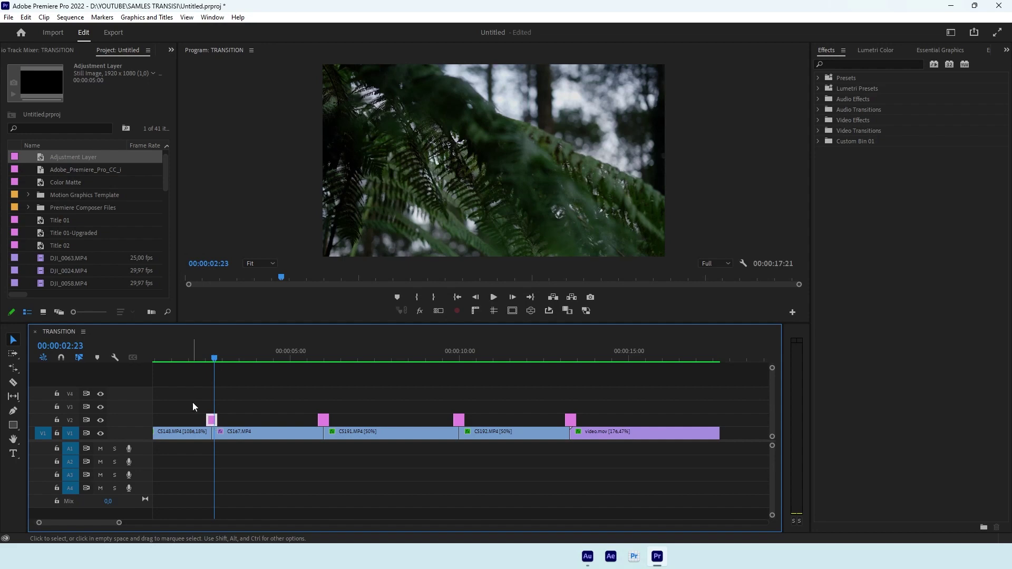
scroll(190, 401, up, 1)
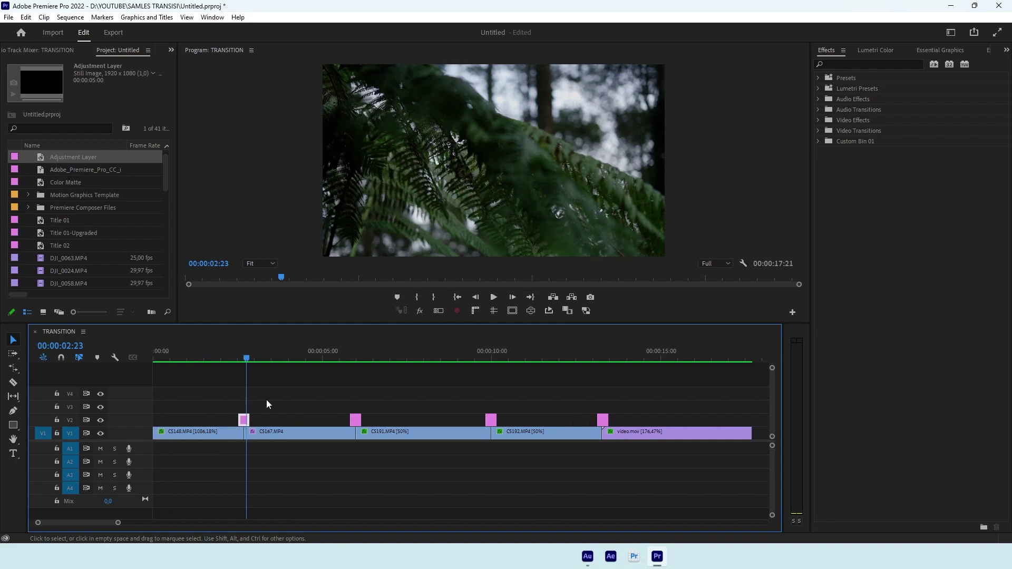
scroll(216, 397, up, 2)
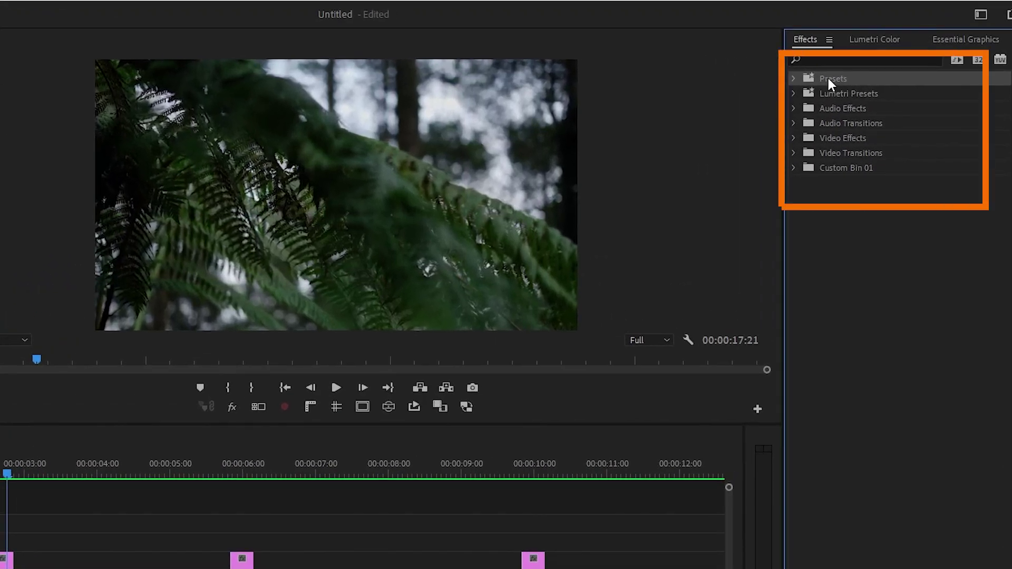
Import presets into the Presets bin, choosing 50 Transitions.prfpset from Downloads
right_click(829, 79)
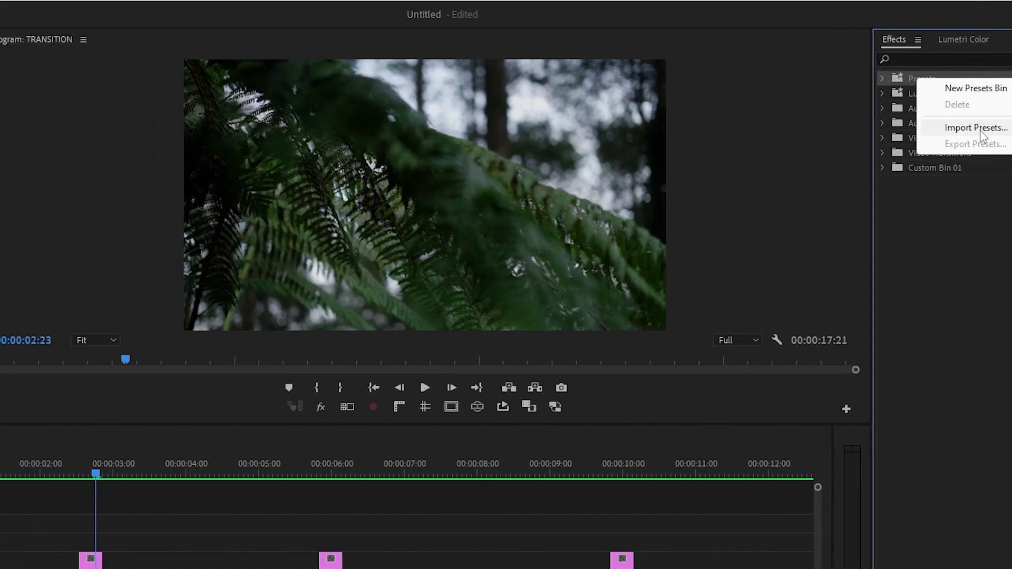
click(893, 131)
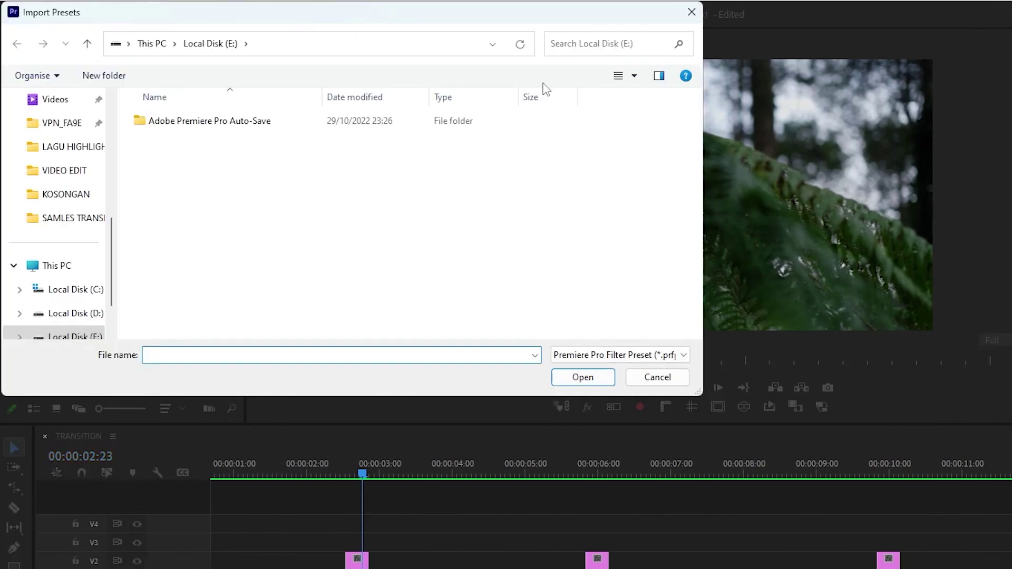
scroll(101, 117, up, 5)
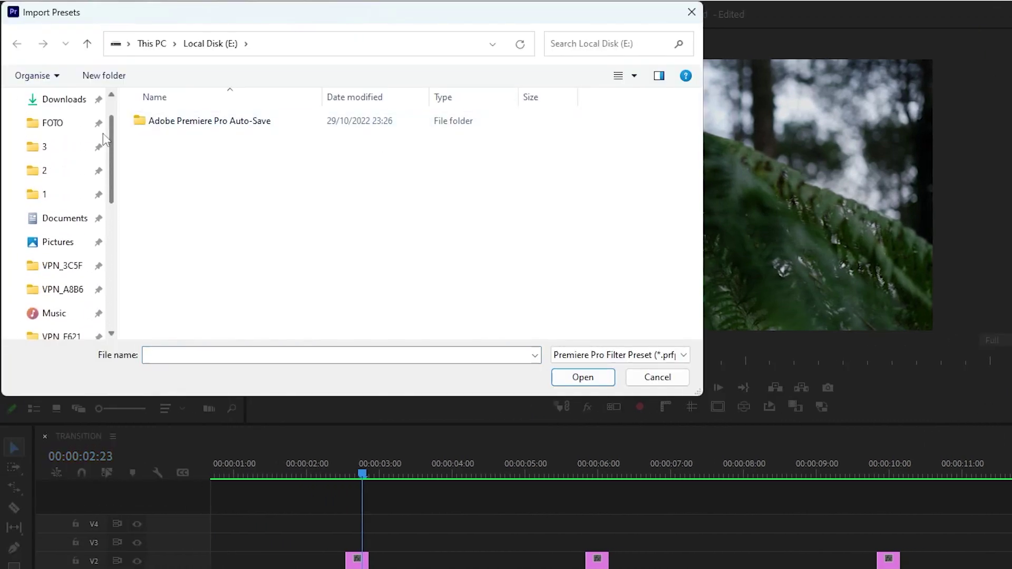
click(63, 173)
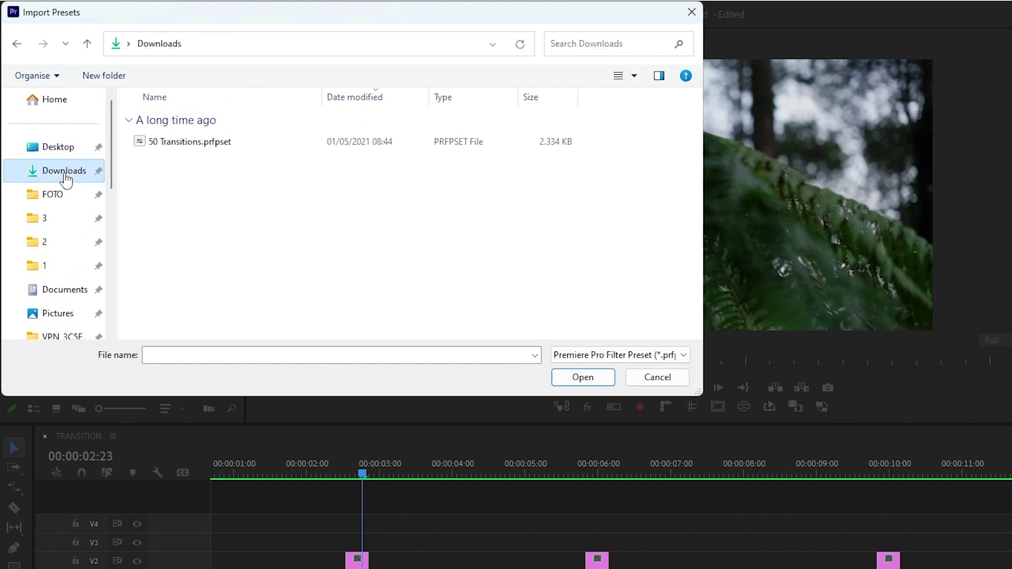
click(217, 143)
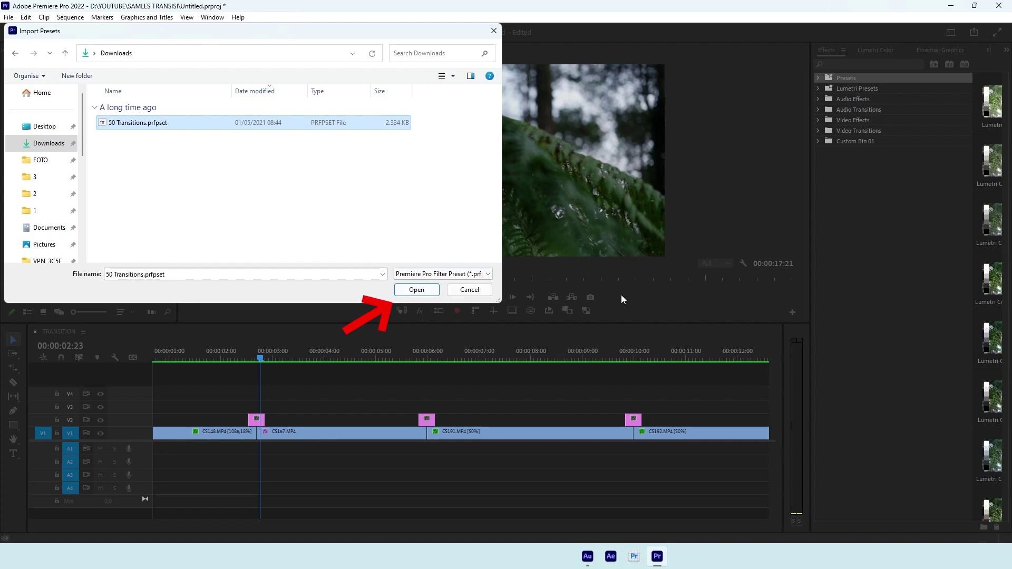
Import the 50 Transitions file and select the adjustment layer at the first cut
click(469, 290)
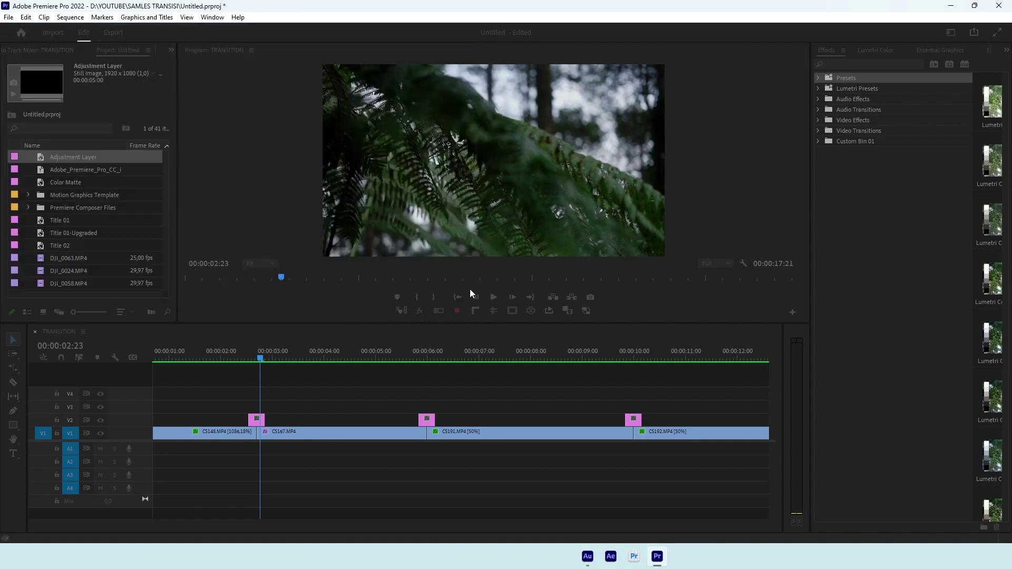
scroll(227, 398, up, 3)
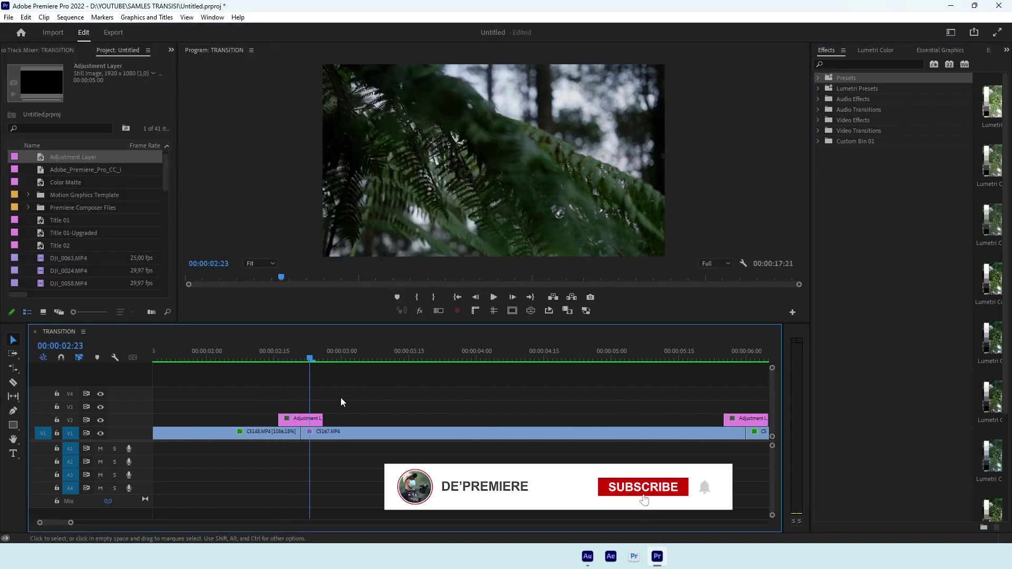
scroll(296, 400, up, 2)
click(396, 361)
drag(396, 361, 388, 364)
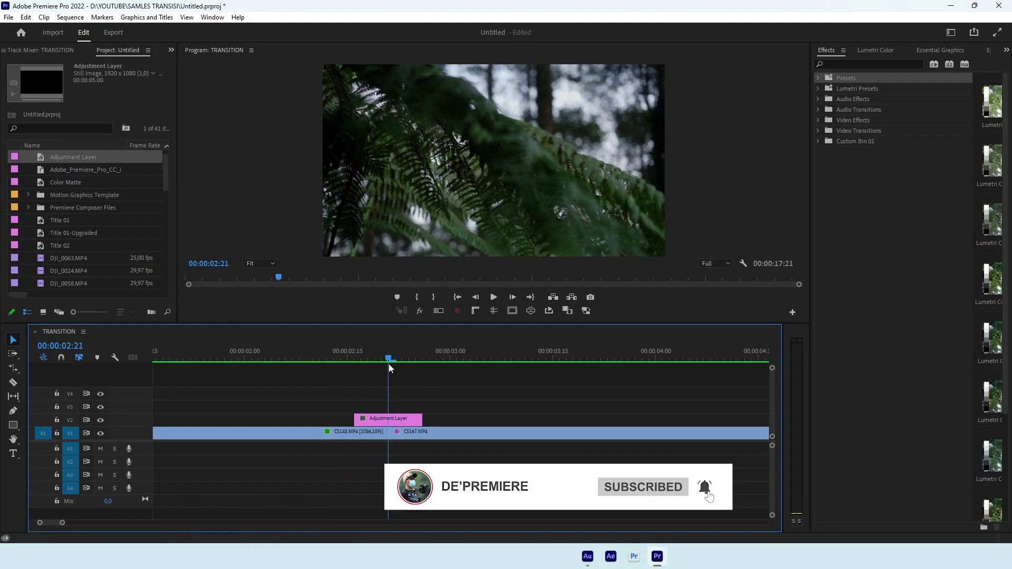
click(397, 418)
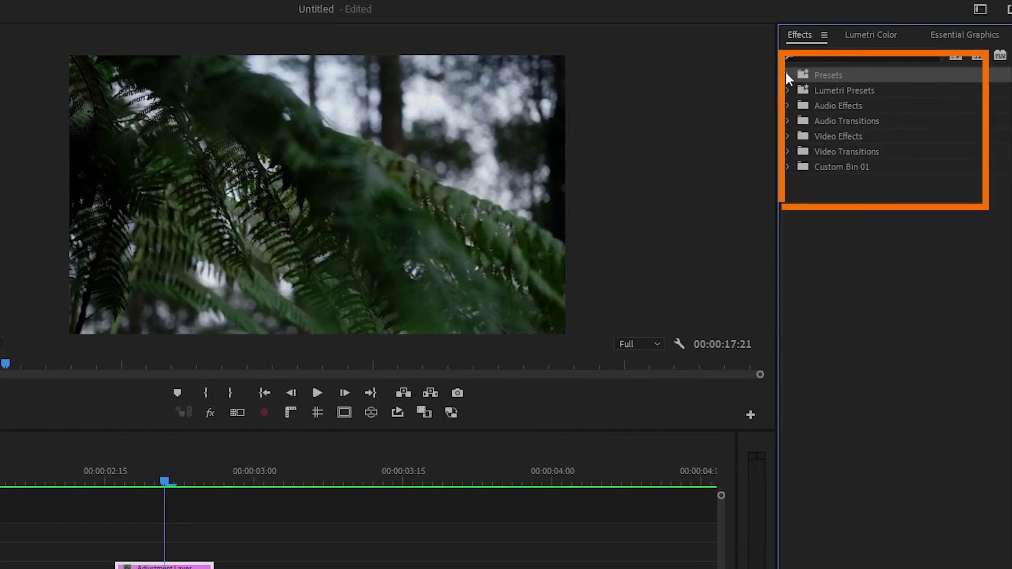
Expand Presets and the 50 Transitions folder, then zoom the timeline in on the first cut
click(787, 75)
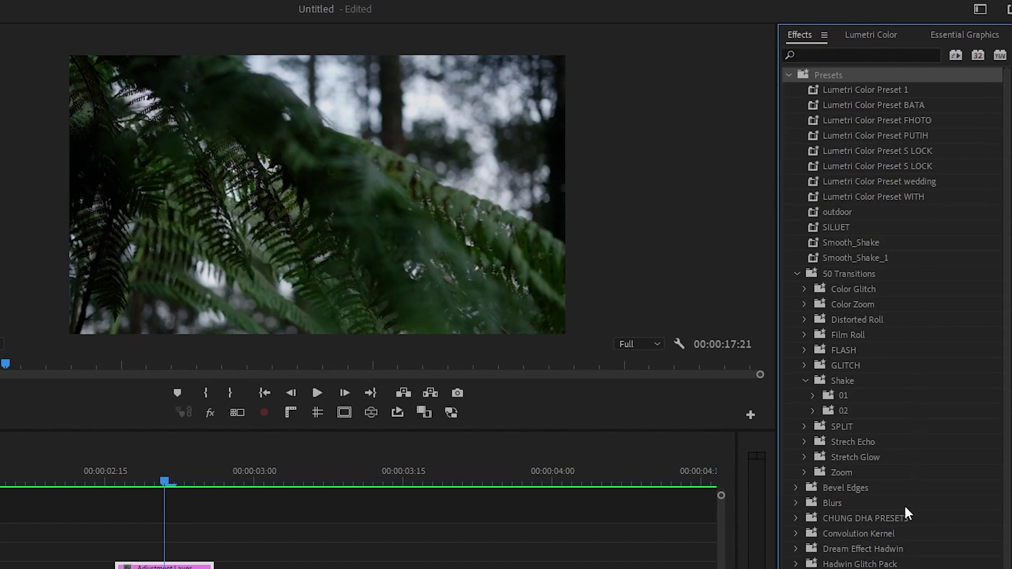
click(840, 274)
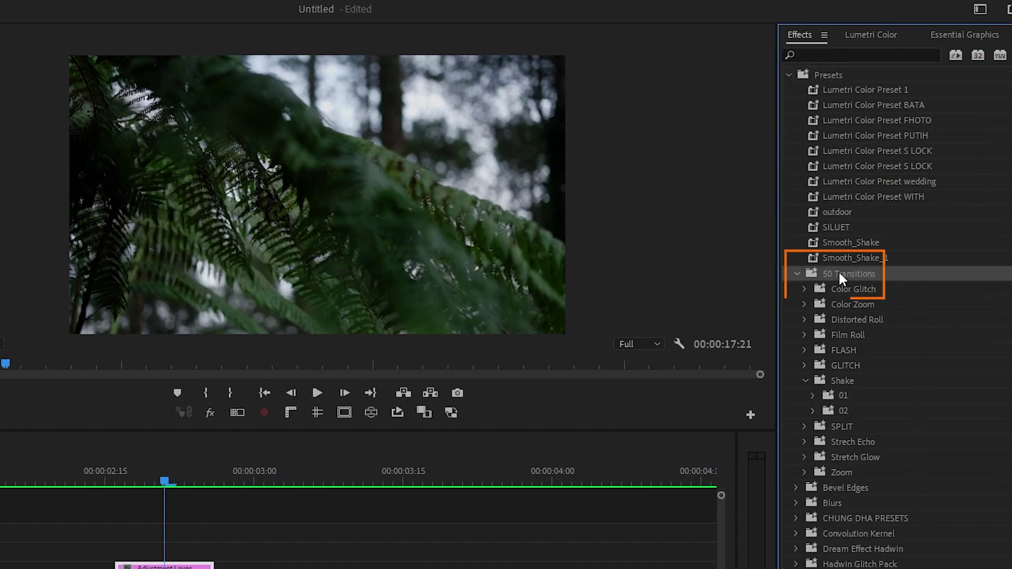
click(806, 289)
click(807, 288)
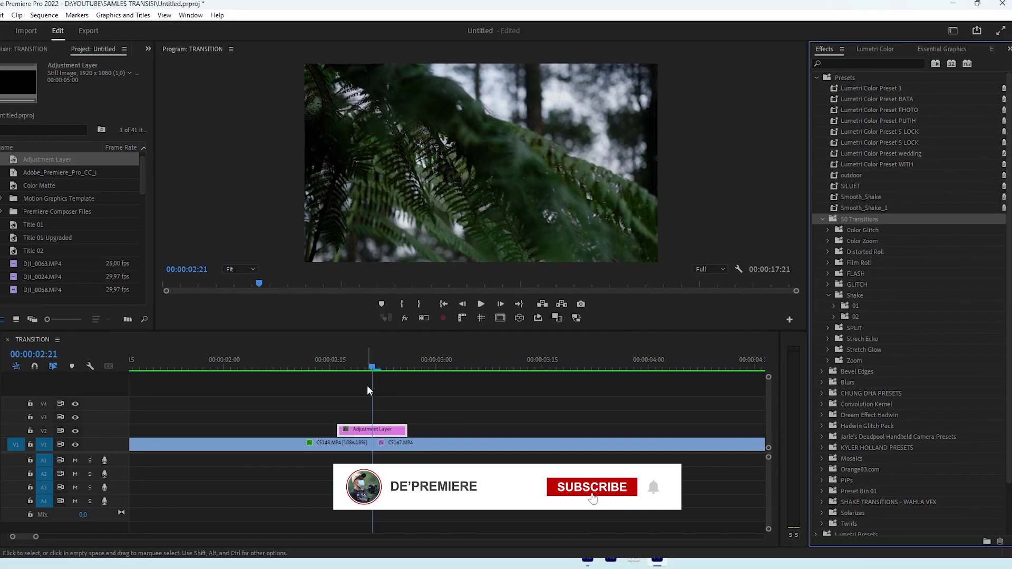
key(equal)
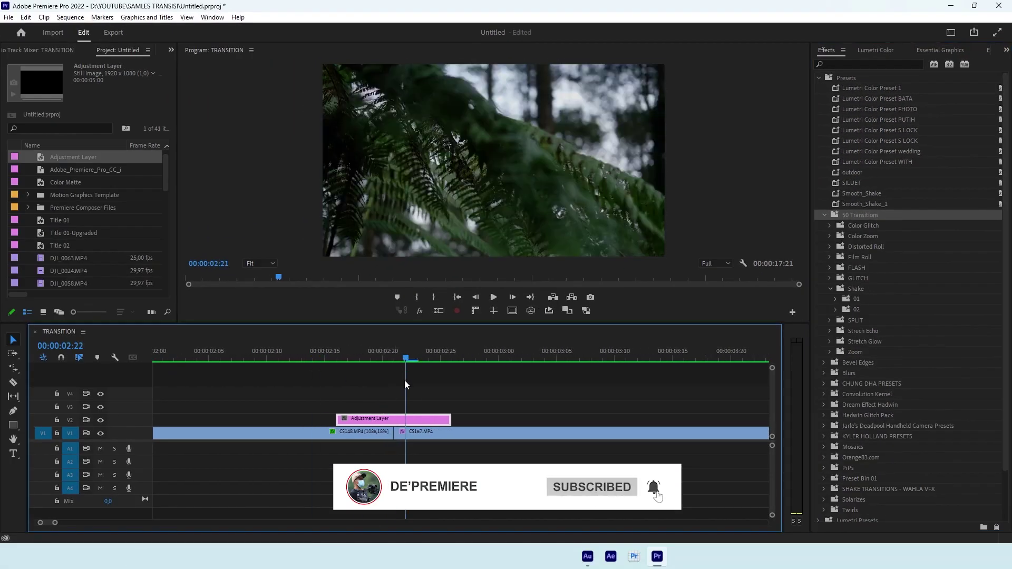
drag(405, 384, 395, 388)
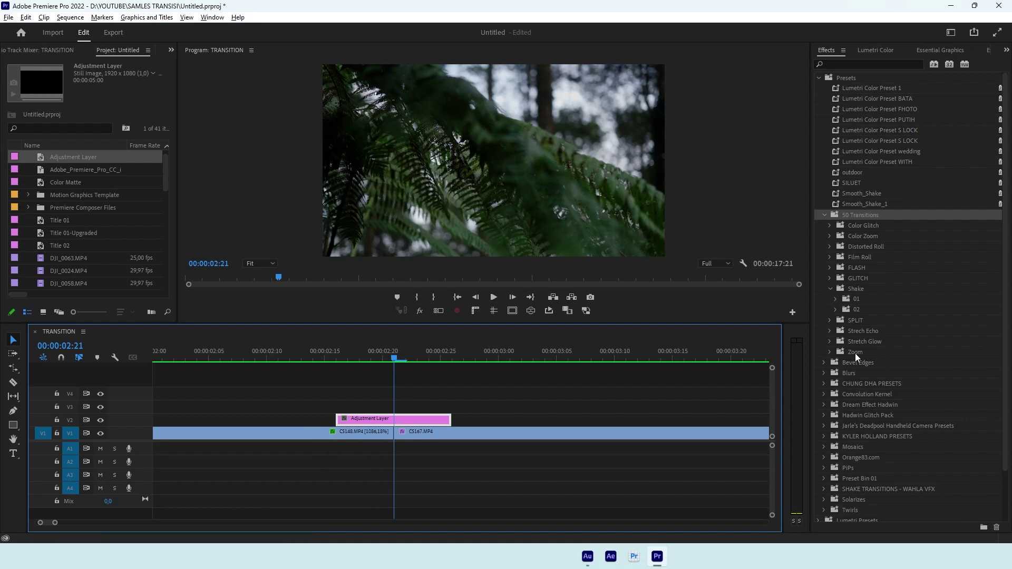
Apply the Zoom > Zoom 02 > Bottom preset to the first adjustment layer
click(830, 353)
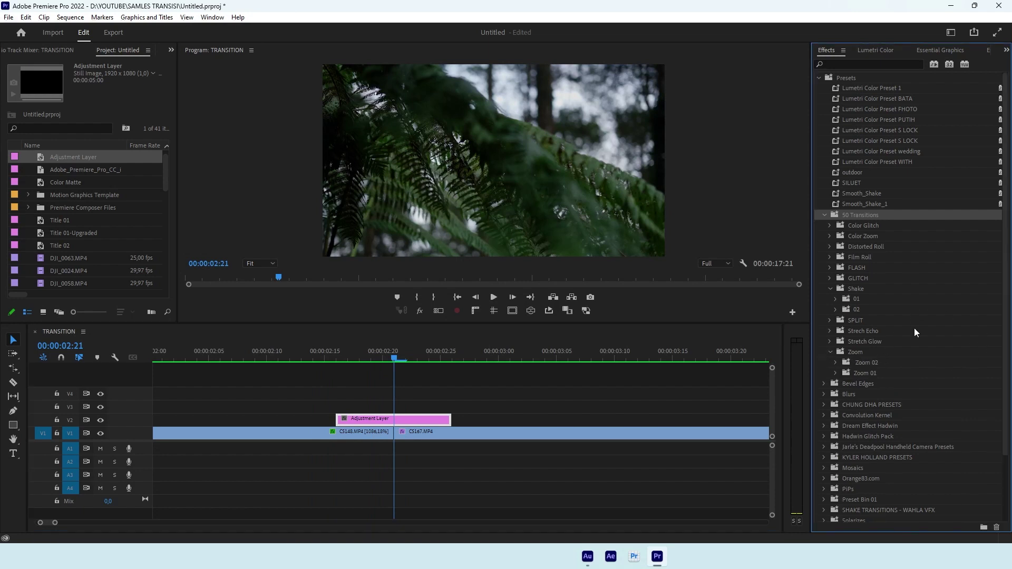
click(836, 363)
click(899, 370)
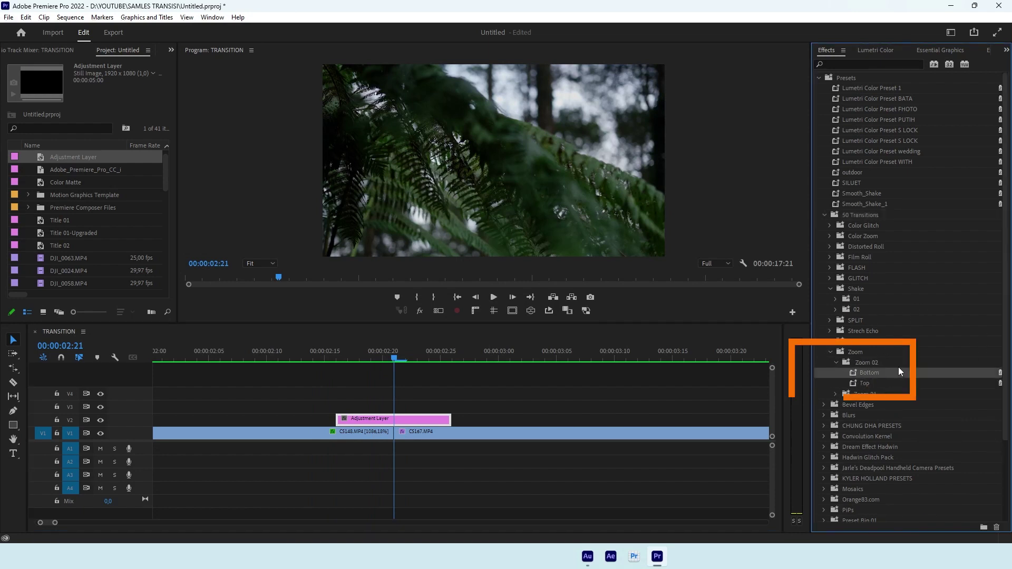
drag(898, 373, 411, 421)
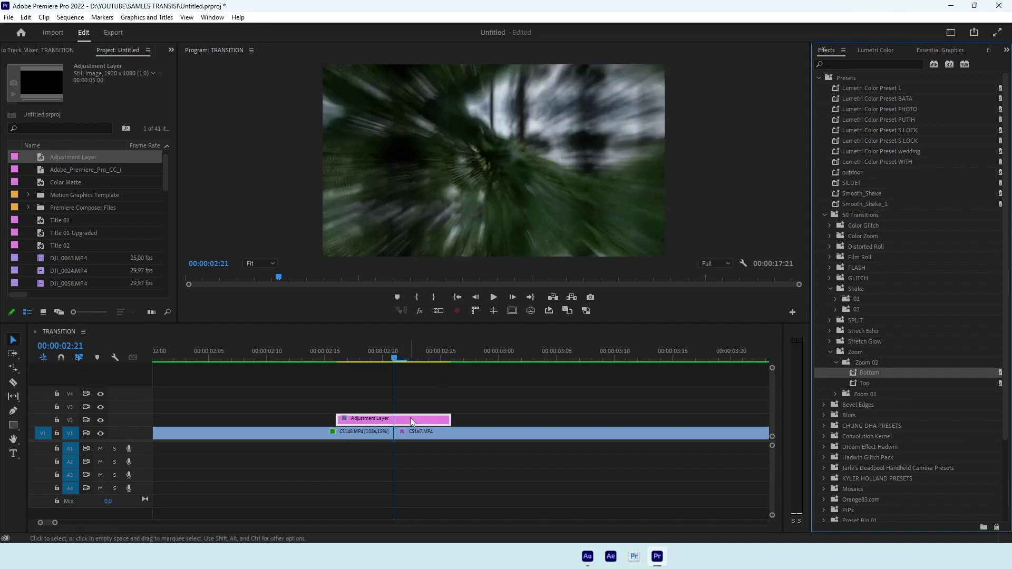
Preview the zoom-blur transition at the first cut, then zoom out toward the second cut
click(313, 359)
key(space)
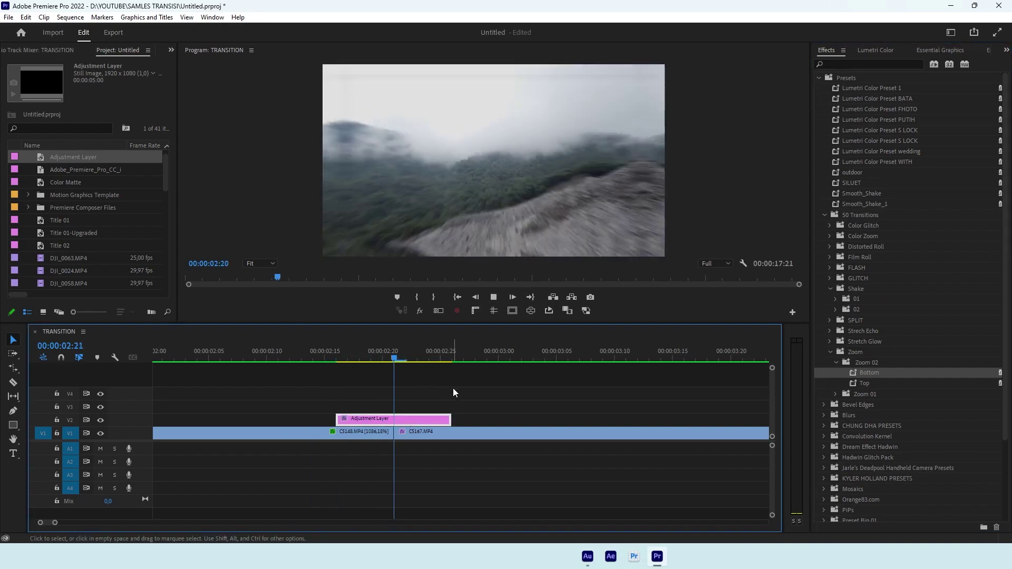
drag(577, 357, 308, 363)
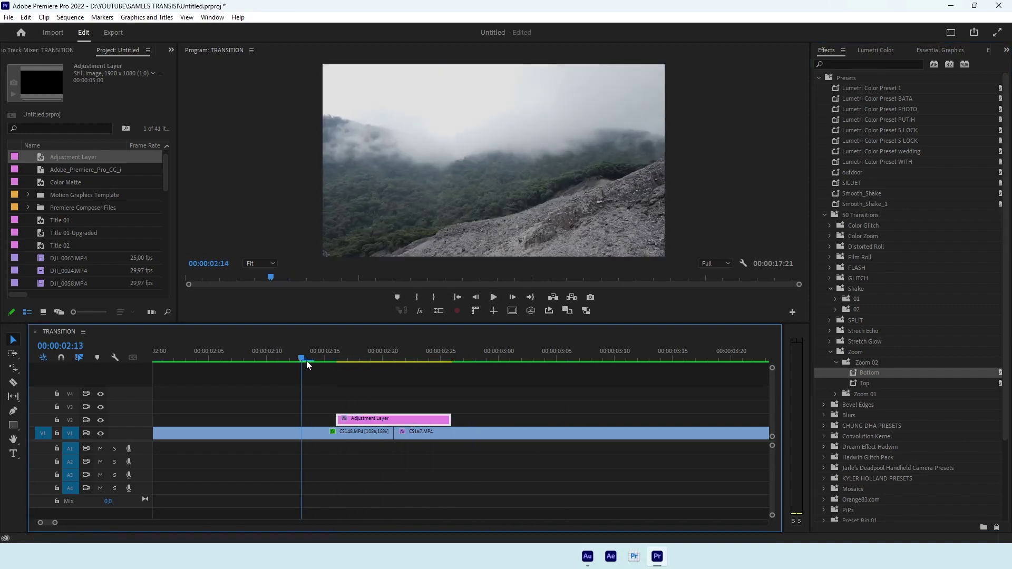
key(space)
key(space)
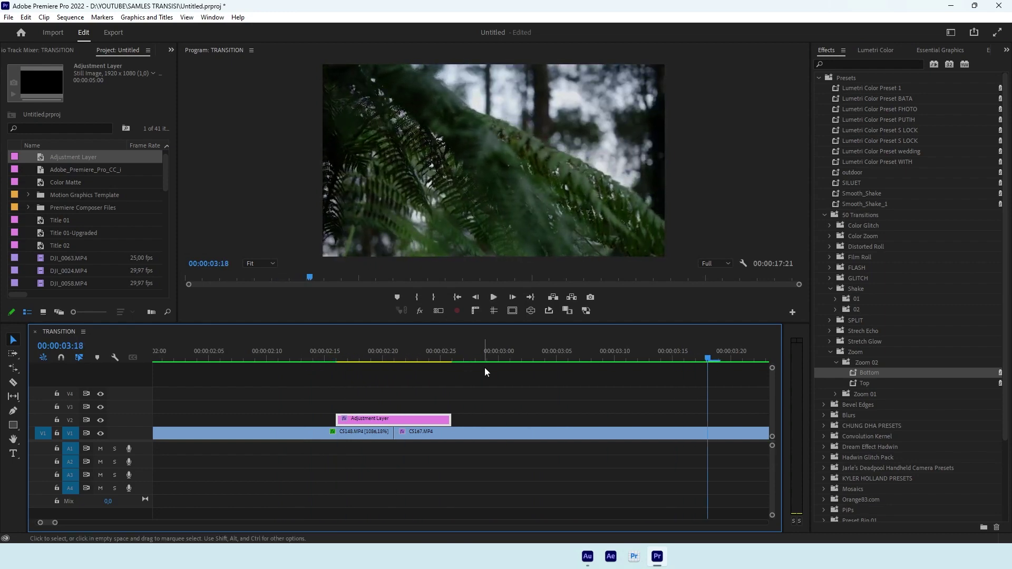
key(minus)
key(minus)
key(minus)
drag(435, 357, 310, 371)
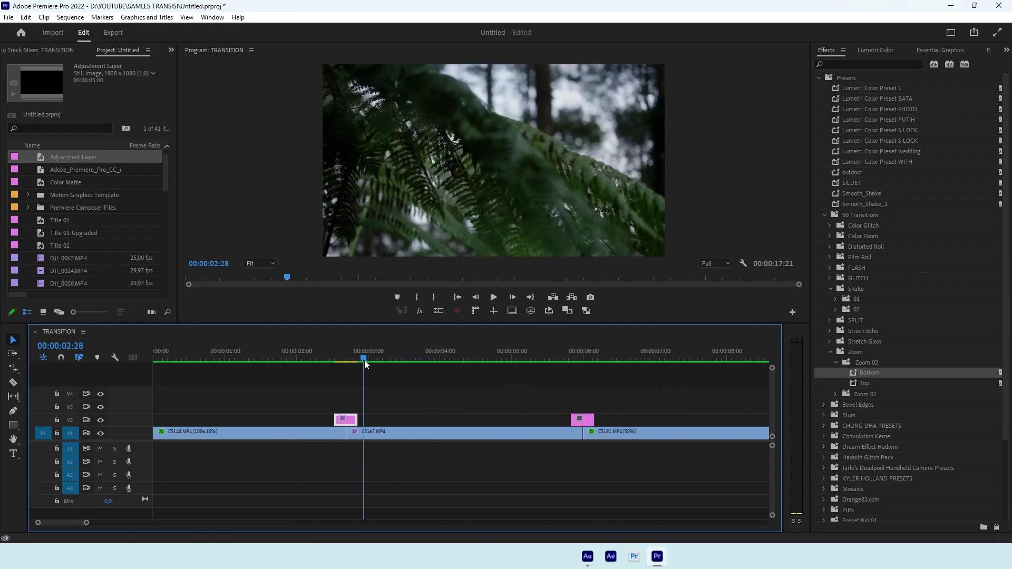
key(space)
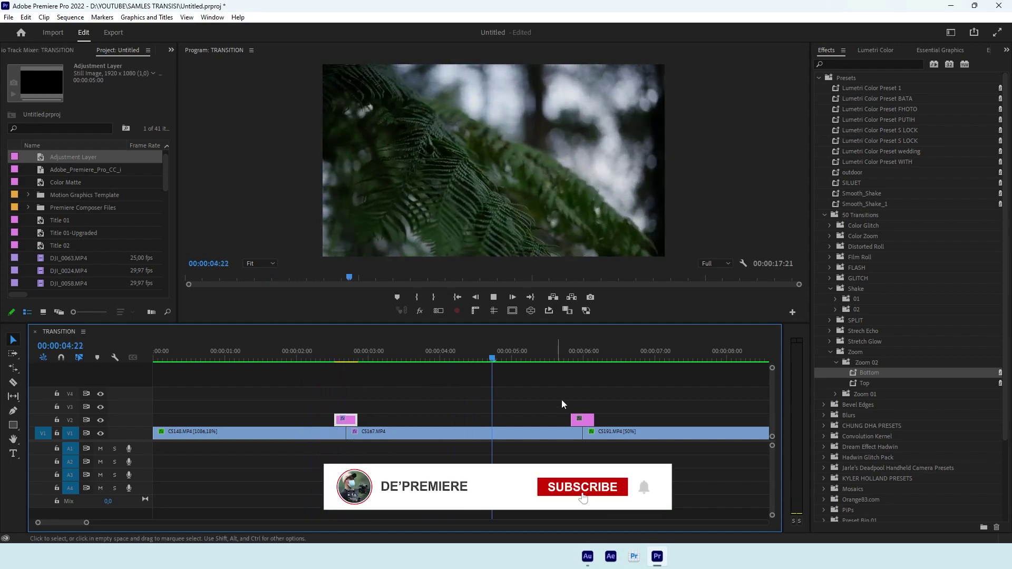
key(space)
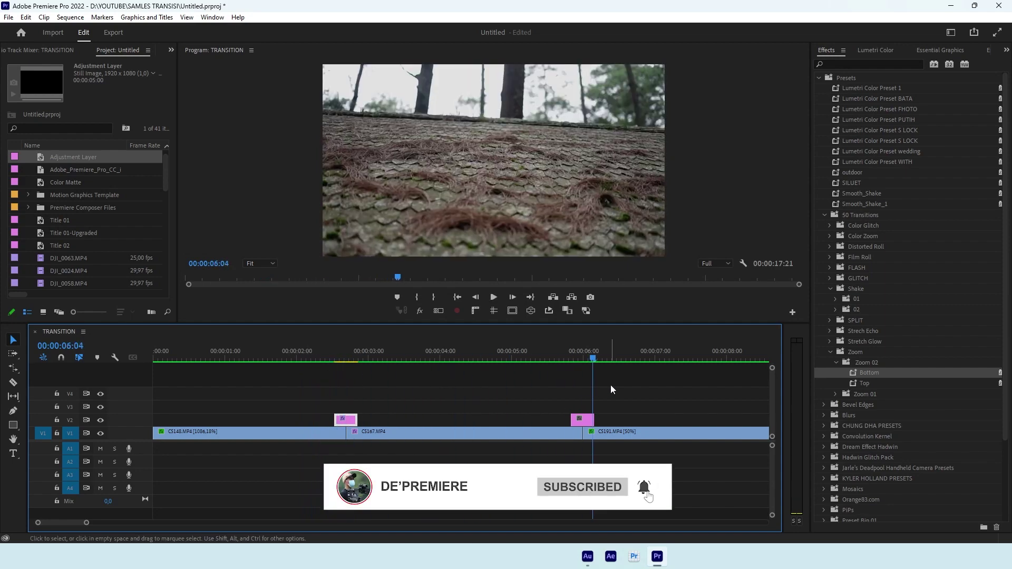
key(minus)
drag(430, 354, 435, 358)
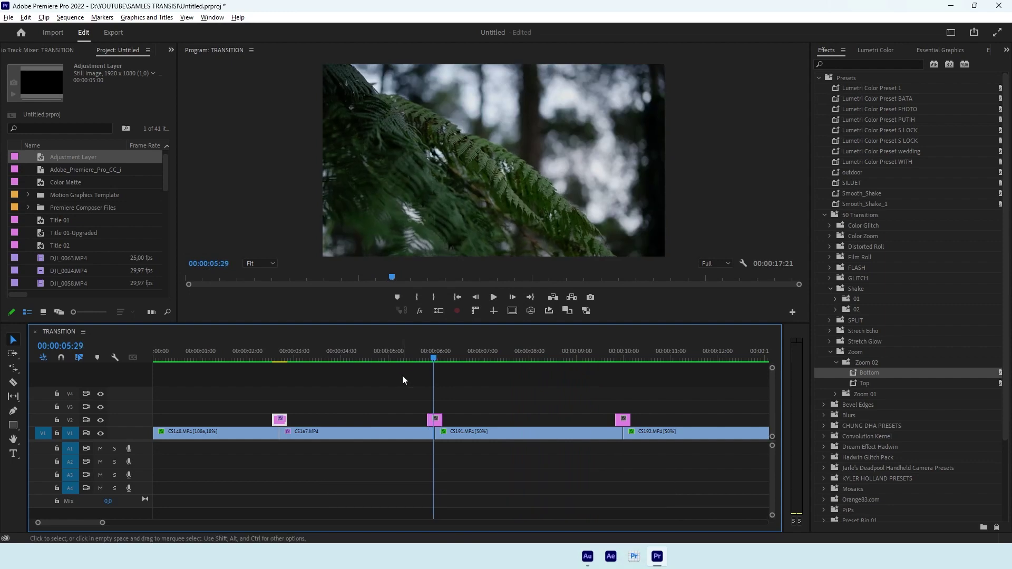
scroll(416, 378, up, 3)
scroll(425, 384, up, 2)
Open the Shake > 01 presets and split the second cut's adjustment layer at 06:00
drag(530, 358, 538, 361)
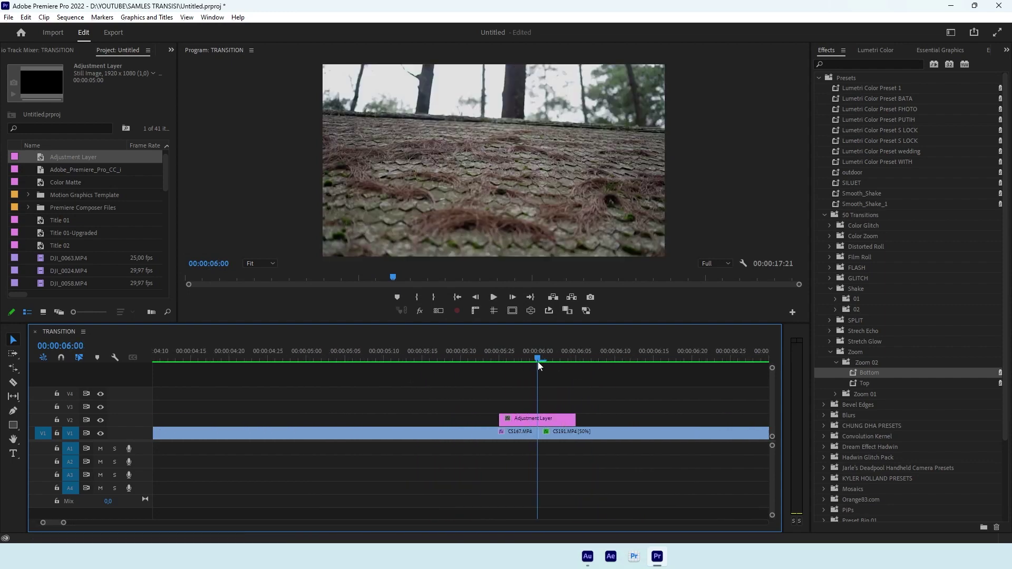
click(548, 417)
click(862, 289)
click(836, 299)
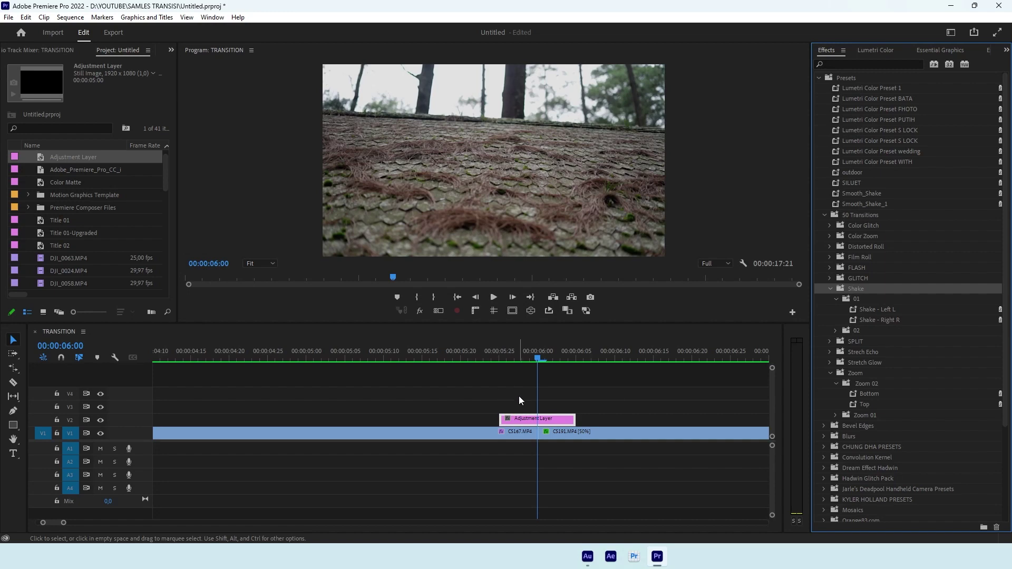
scroll(586, 388, up, 2)
click(568, 380)
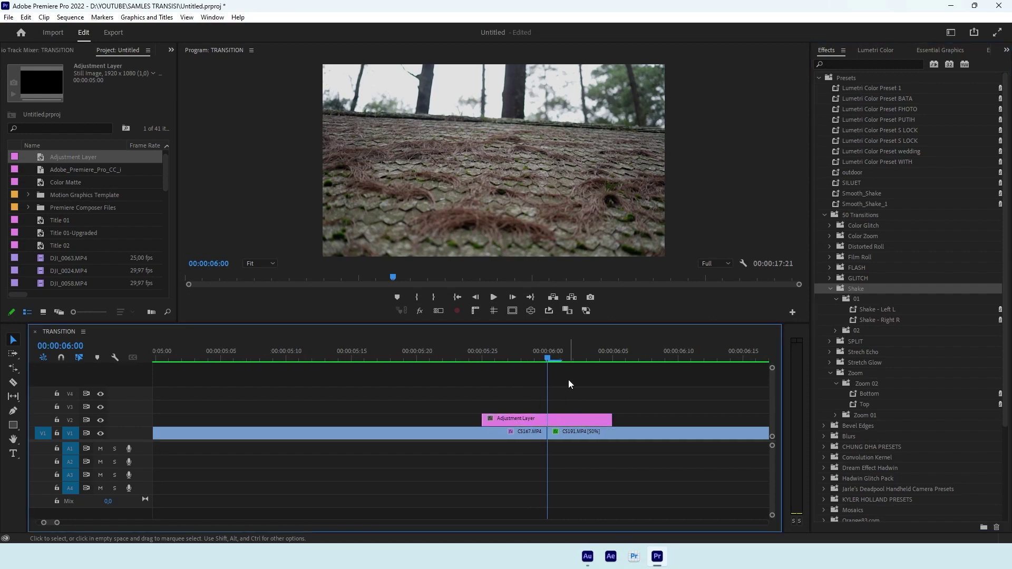
key(c)
click(549, 419)
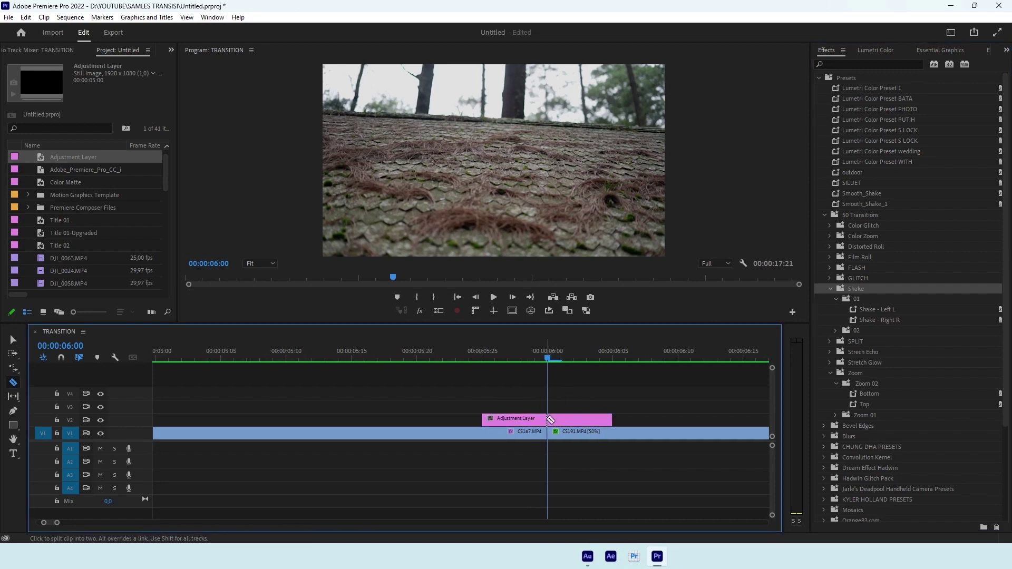
key(v)
key(Left)
Apply Shake - Left L to the first half and Shake - Right R to the second half
click(527, 423)
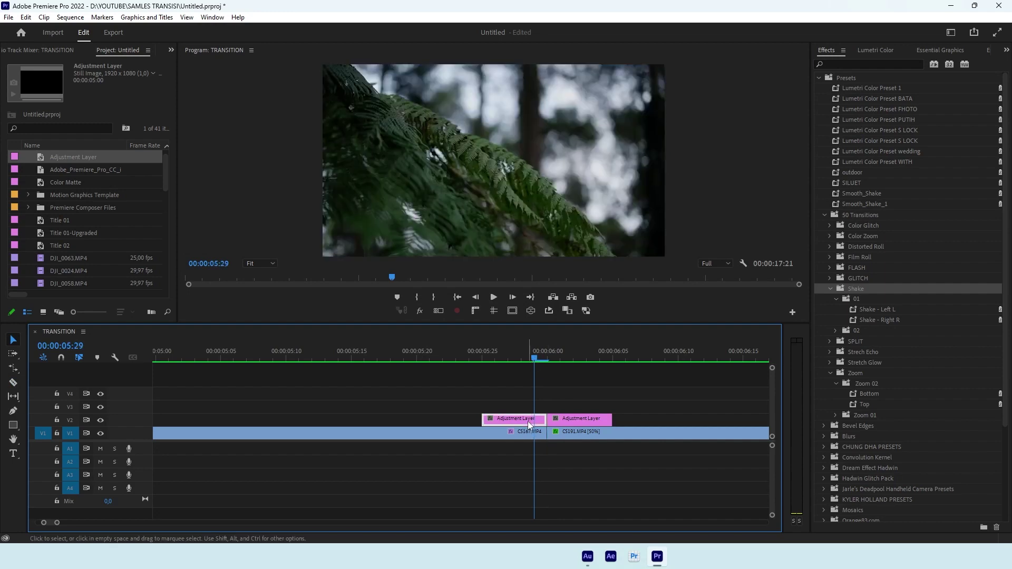
click(566, 418)
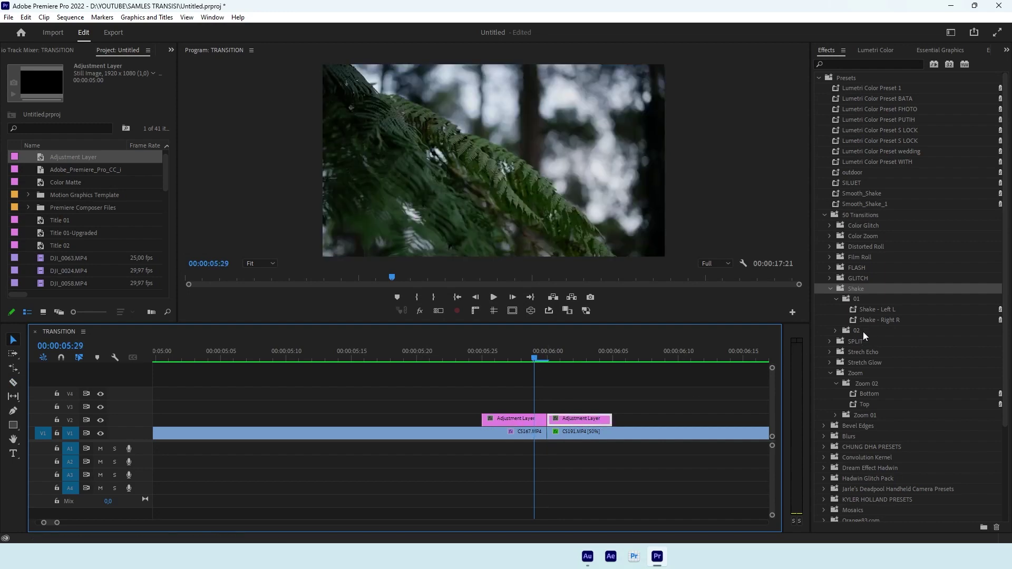
mouse_move(873, 310)
mouse_down()
mouse_move(518, 409)
mouse_move(521, 419)
mouse_up()
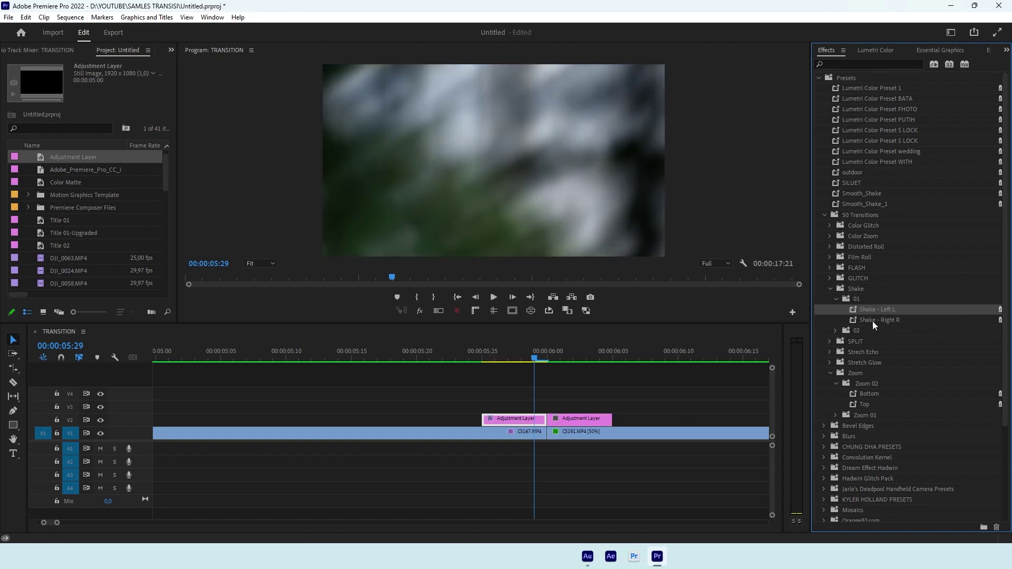
drag(872, 321, 574, 420)
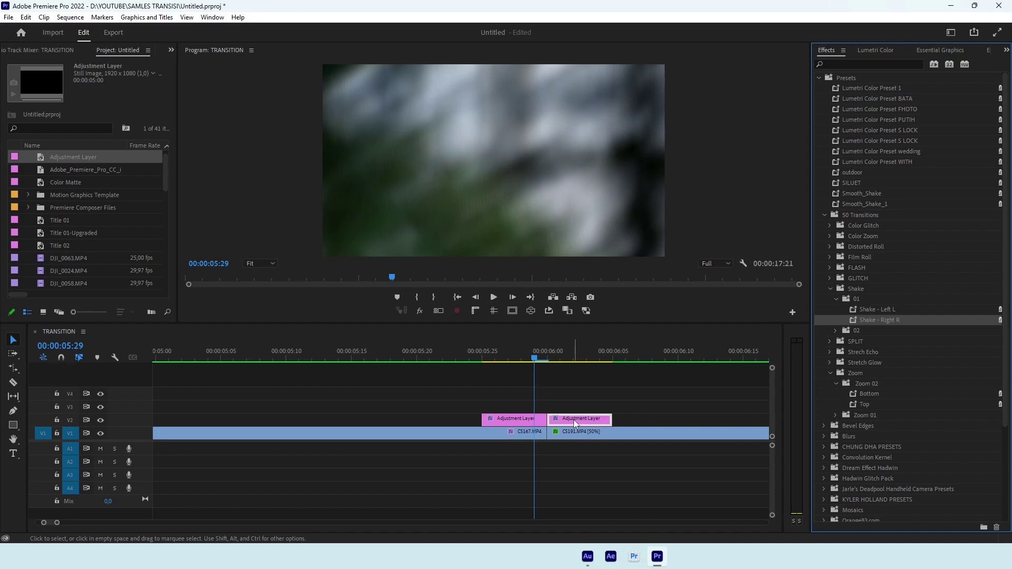
drag(536, 361, 428, 362)
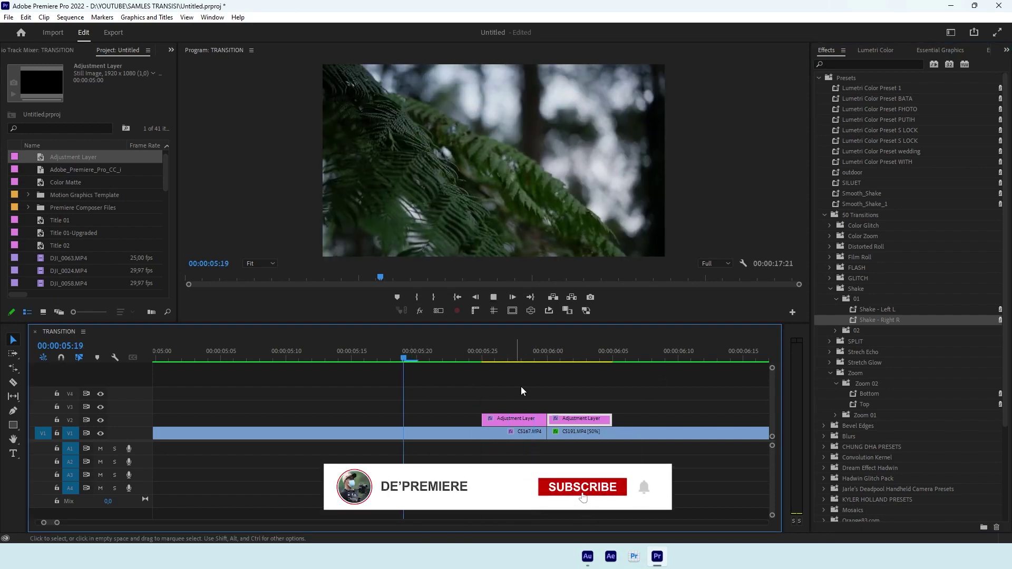
key(space)
key(minus)
key(minus)
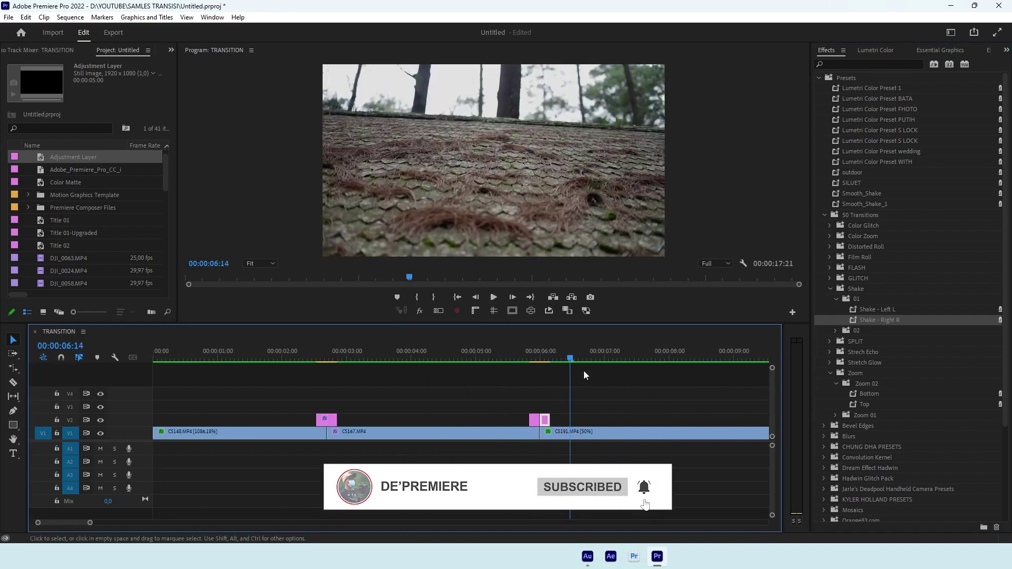
drag(569, 362, 494, 375)
key(space)
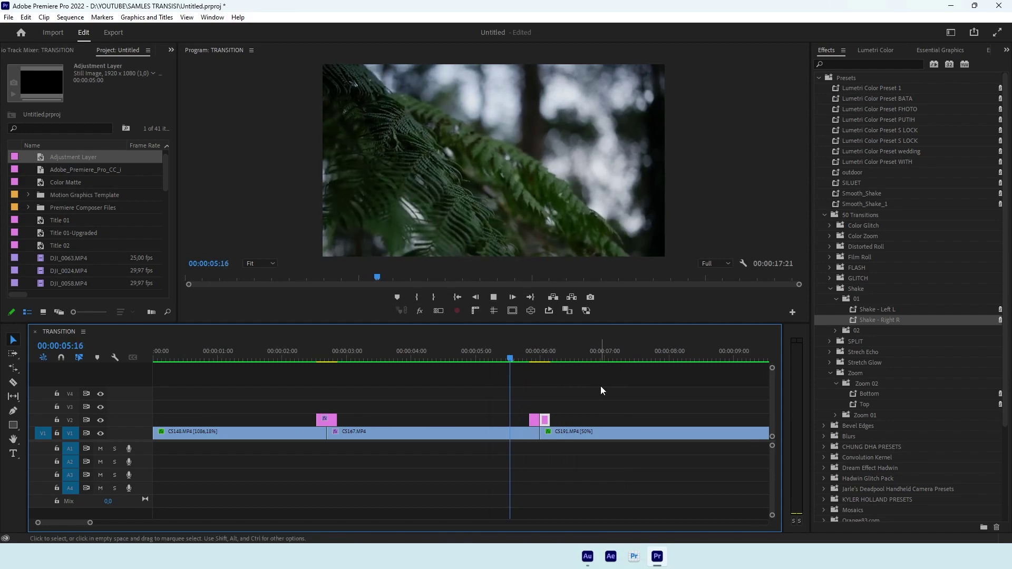
key(space)
key(minus)
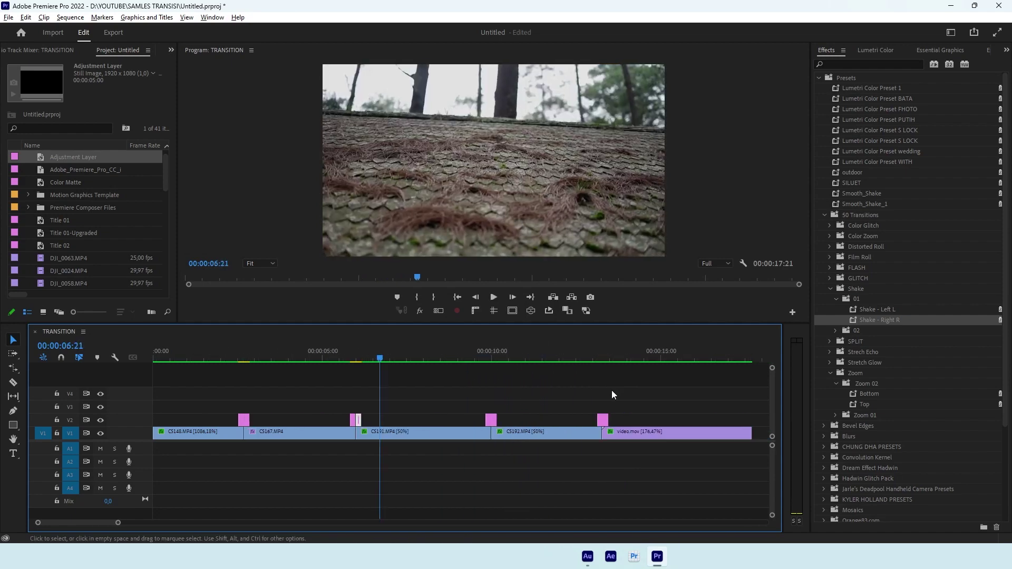
key(minus)
key(equal)
key(equal)
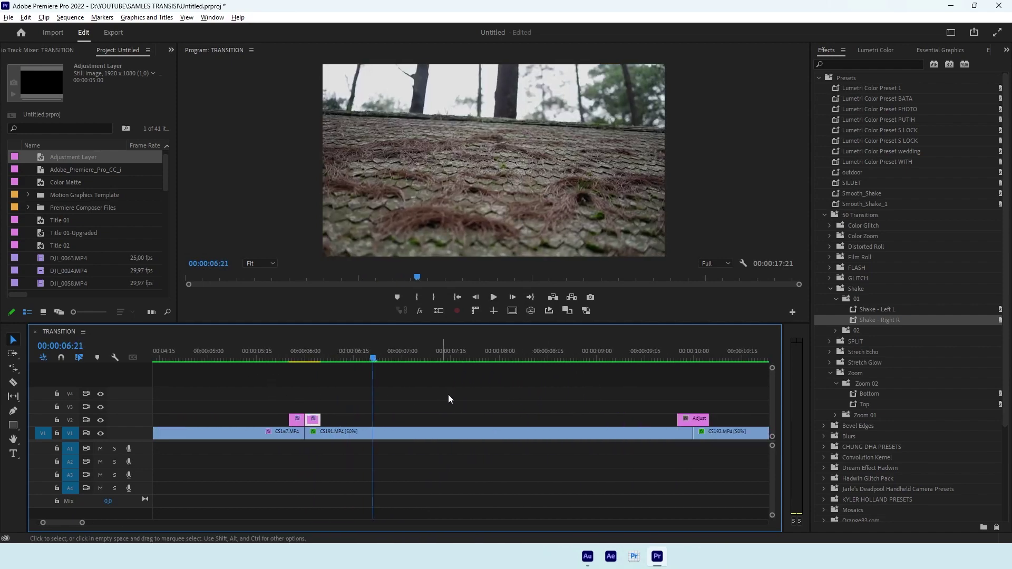
key(minus)
drag(397, 362, 522, 370)
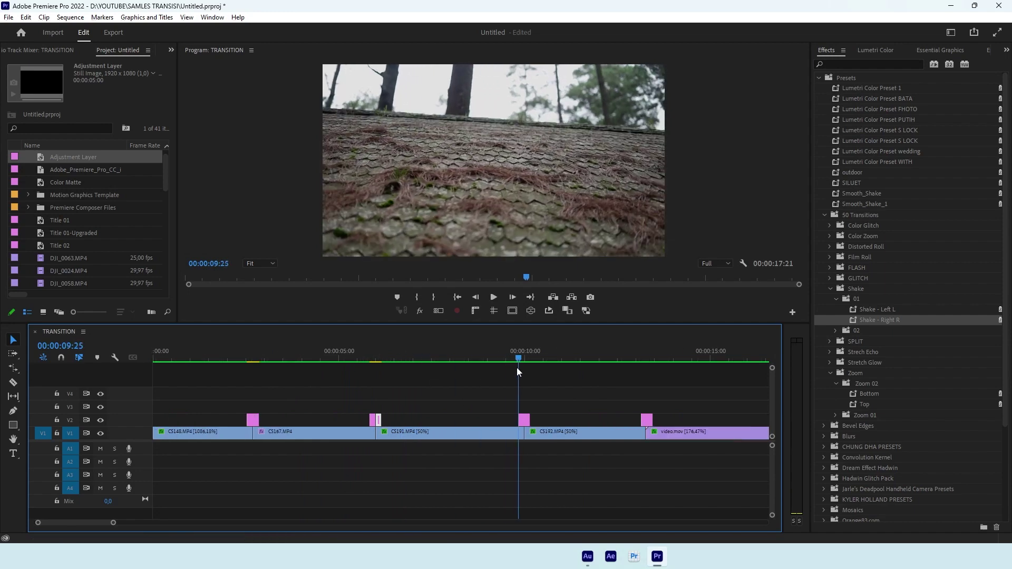
key(equal)
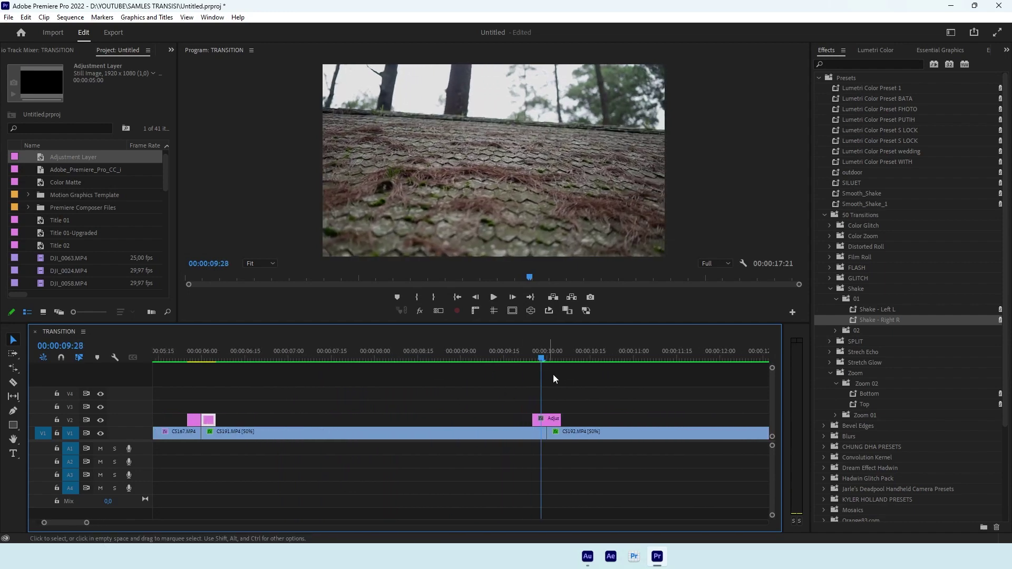
key(minus)
mouse_move(539, 364)
mouse_down()
mouse_move(516, 378)
mouse_move(550, 412)
mouse_up()
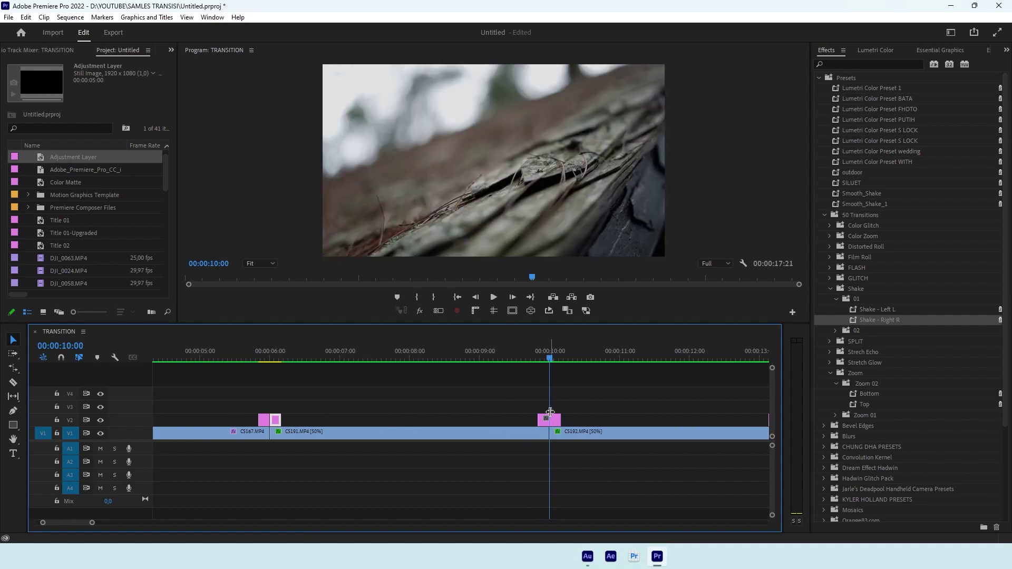
Apply the SPLIT > Split 01 preset to the 10:00 adjustment layer and preview it
click(550, 412)
key(minus)
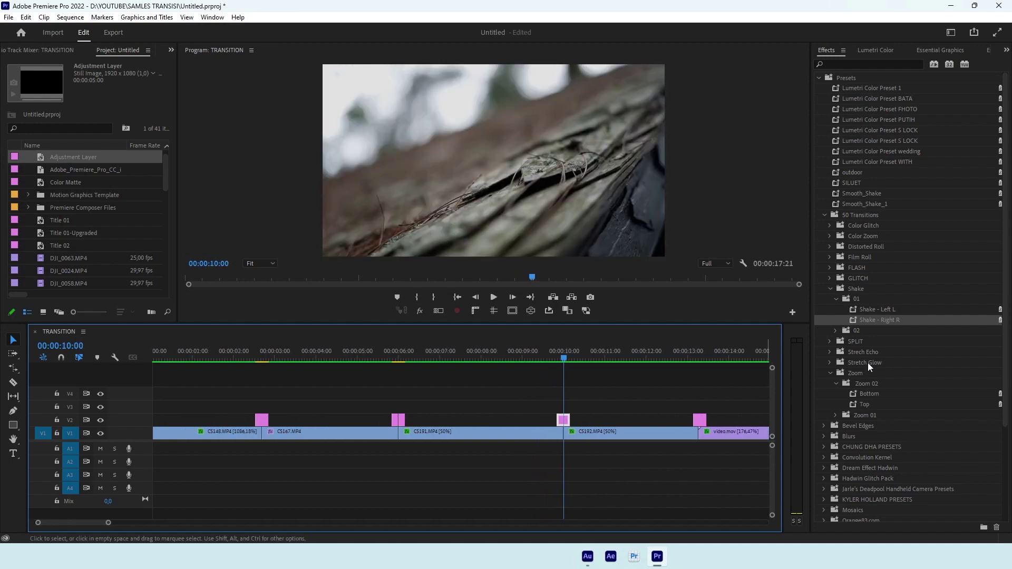
click(830, 342)
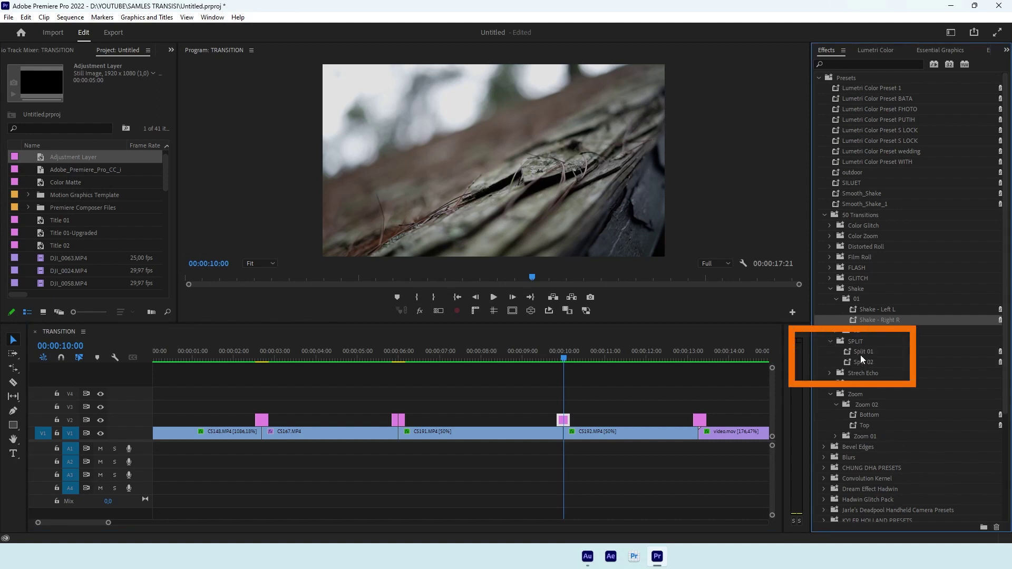
drag(862, 352, 567, 419)
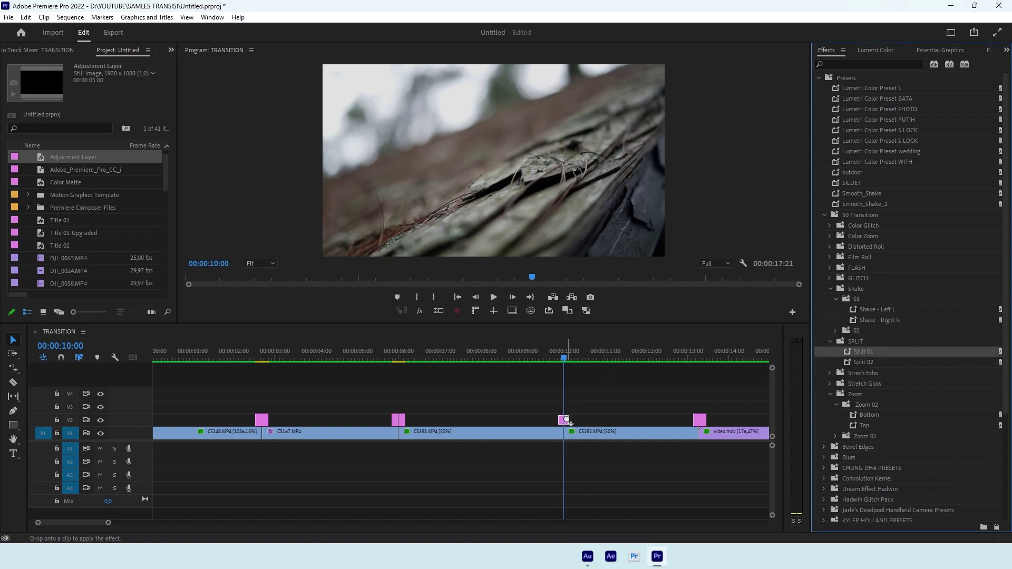
mouse_move(565, 359)
mouse_down()
mouse_move(535, 359)
mouse_move(563, 364)
mouse_up()
key(space)
Add the Split 02 preset to the same 10:00 adjustment layer and preview the transition
click(571, 360)
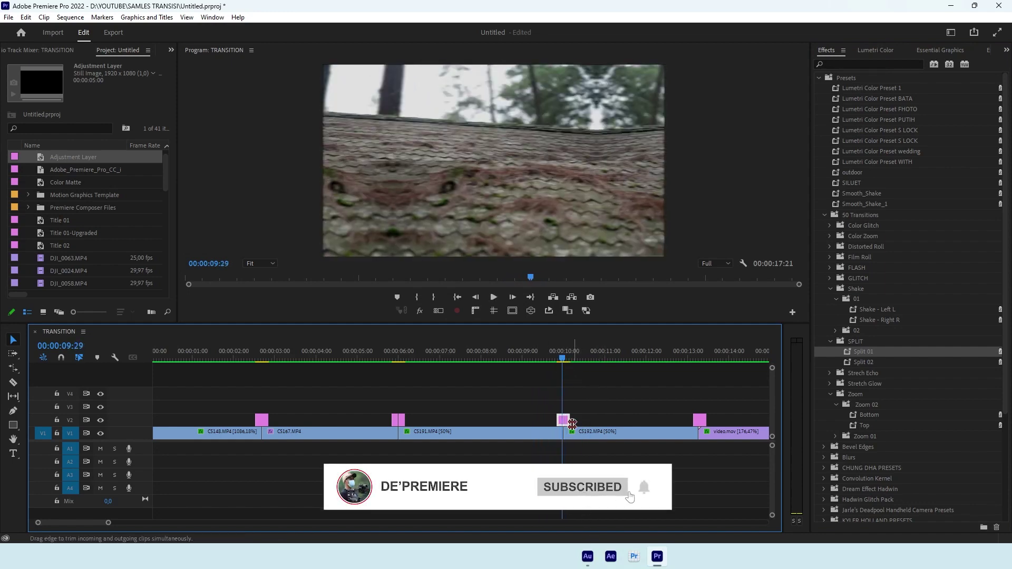
click(860, 362)
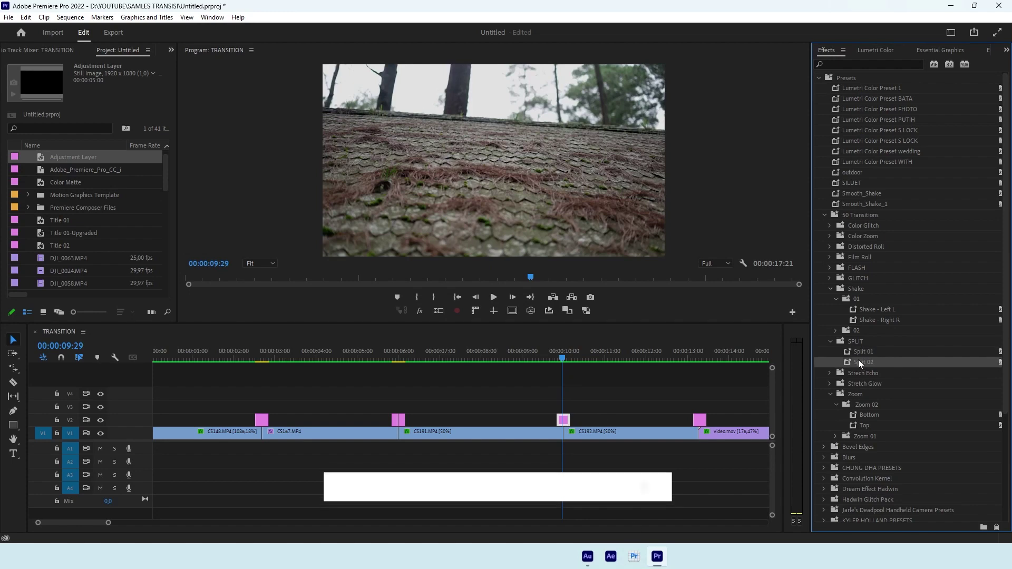
drag(862, 363, 564, 419)
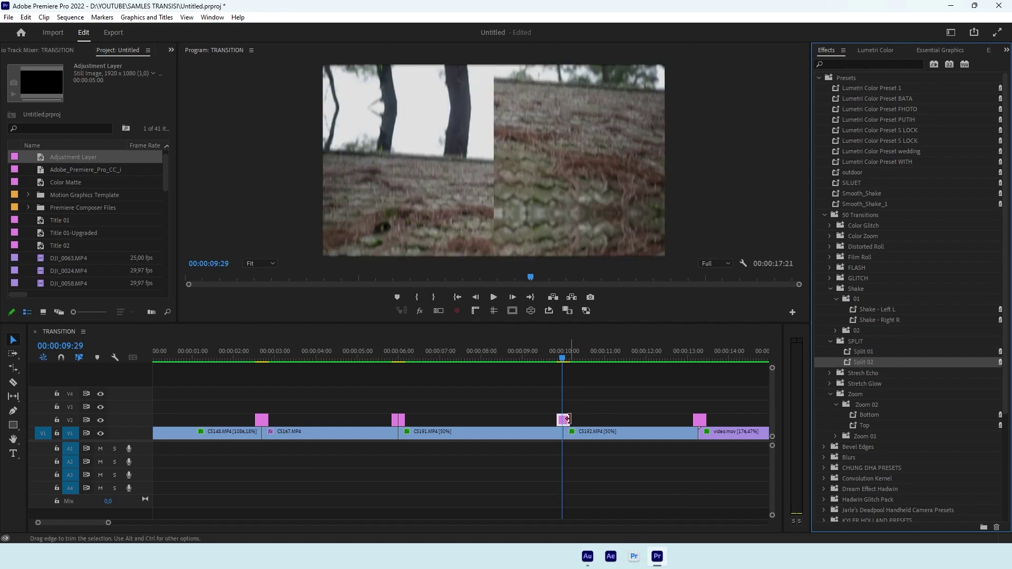
click(529, 362)
key(space)
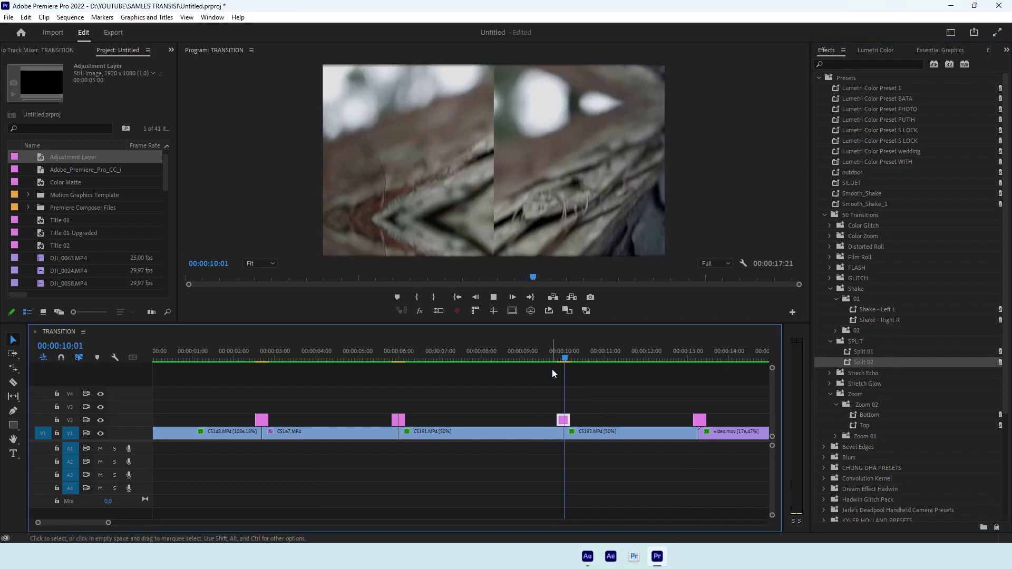
Move to the 13:08 cut into video.mov, select its adjustment layer, and collapse the preset folders
key(minus)
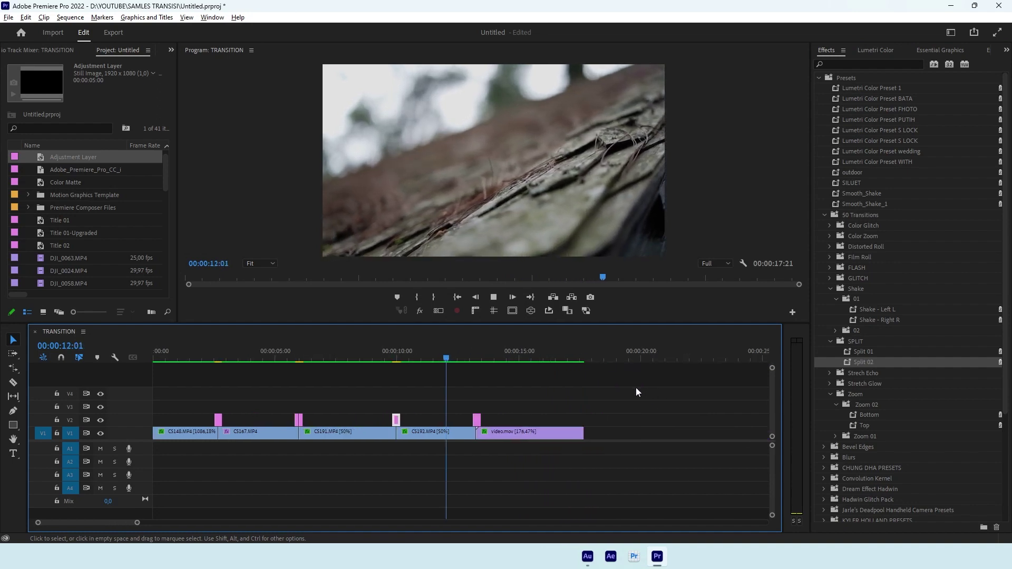
key(equal)
key(space)
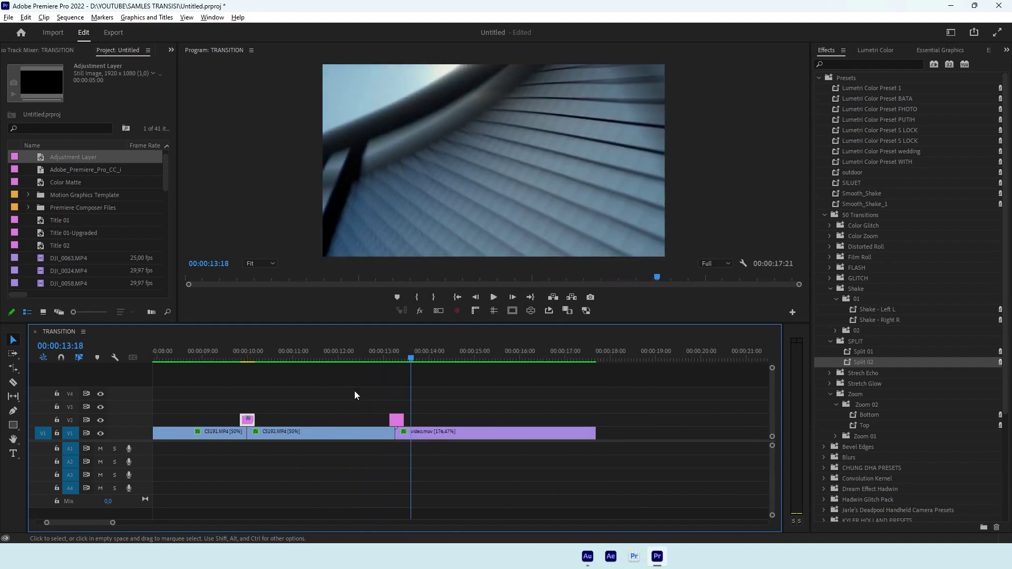
key(equal)
key(minus)
key(minus)
click(507, 353)
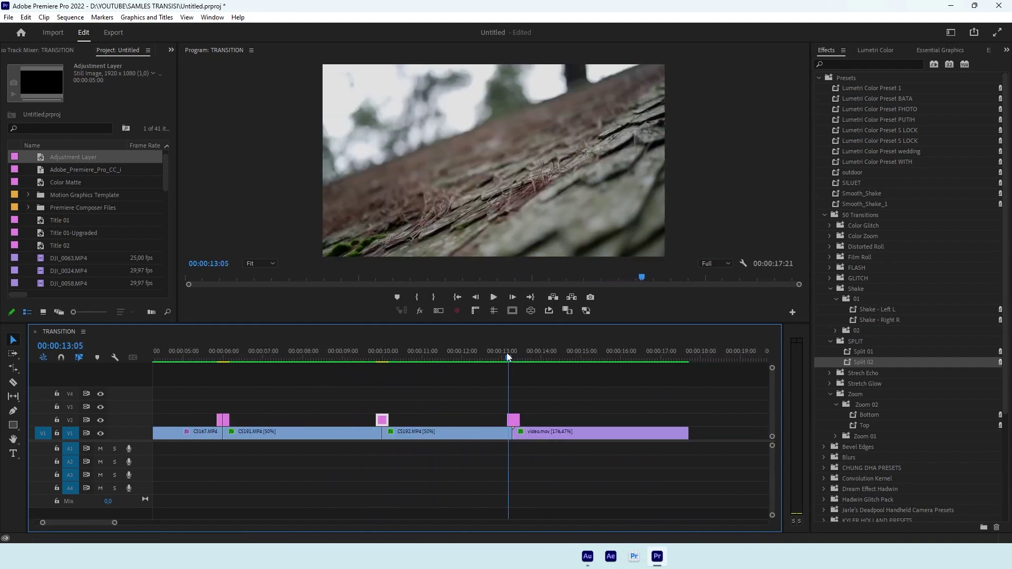
drag(507, 353, 513, 362)
click(514, 419)
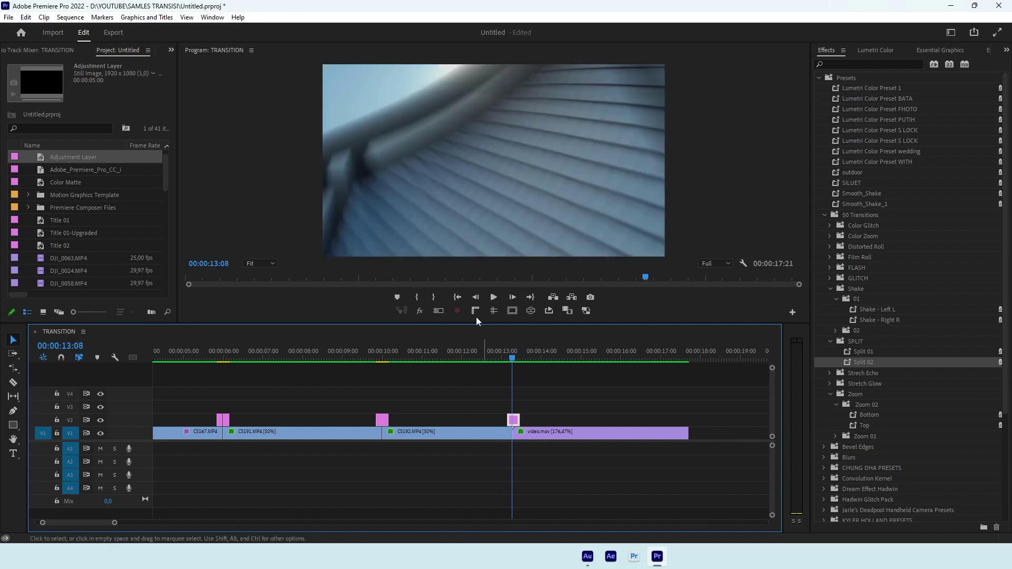
click(858, 278)
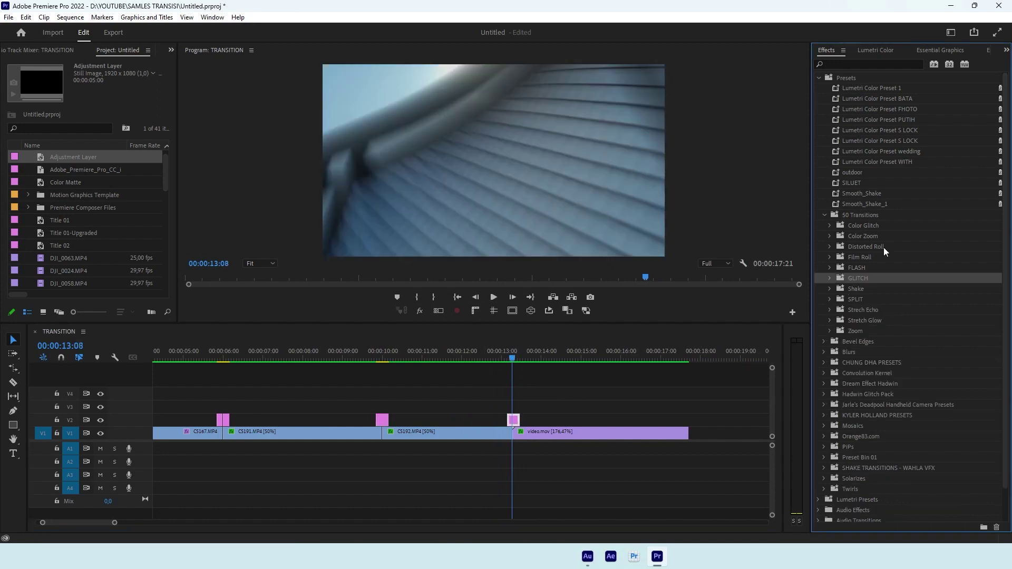
Expand the Color Glitch folder and pick the Color Glitch 01 preset
click(865, 225)
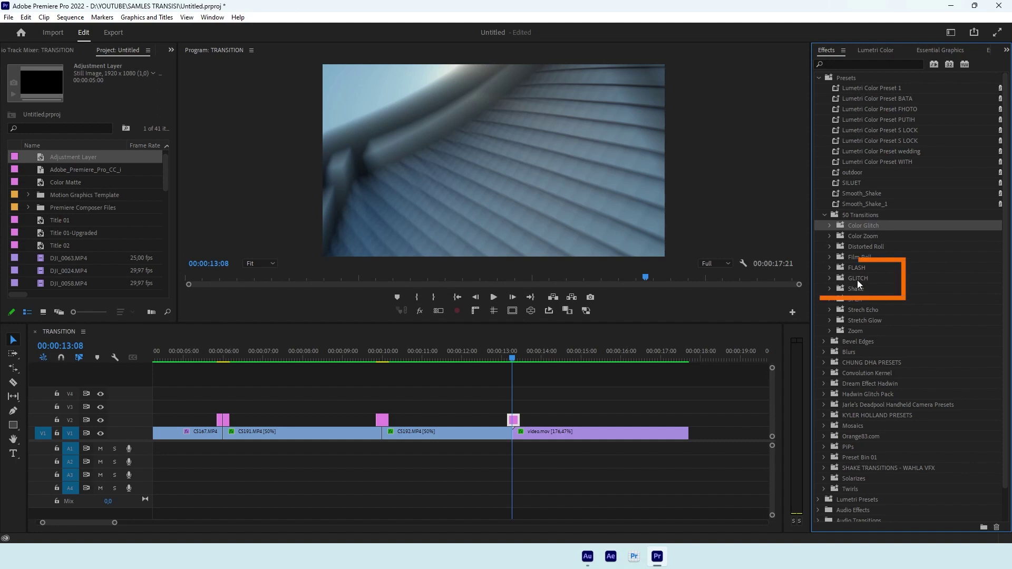
click(829, 279)
click(857, 226)
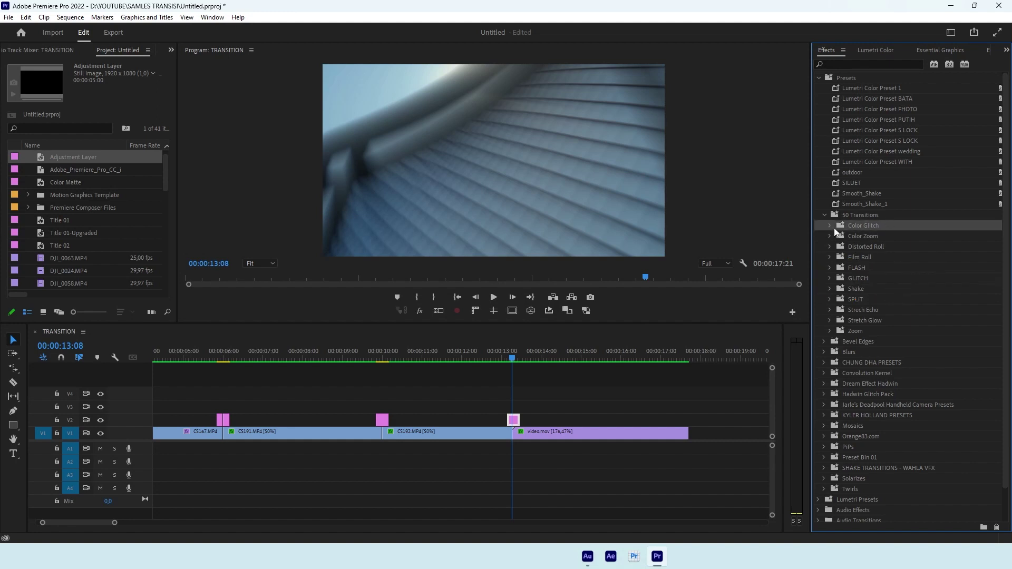
click(830, 225)
click(866, 236)
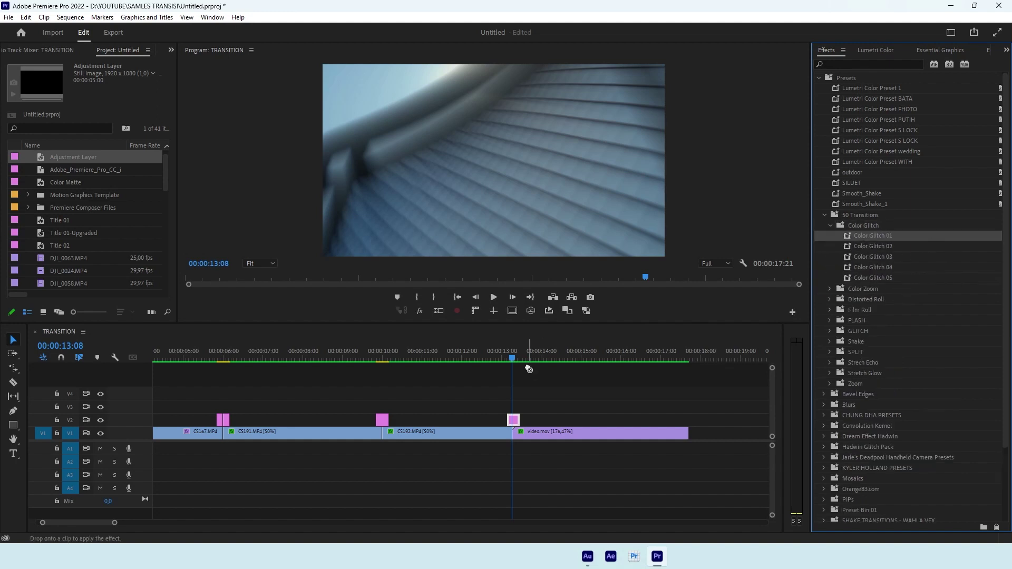
Zoom in around 13:08, preview the Color Glitch transition twice, then reselect its adjustment layer
key(equal)
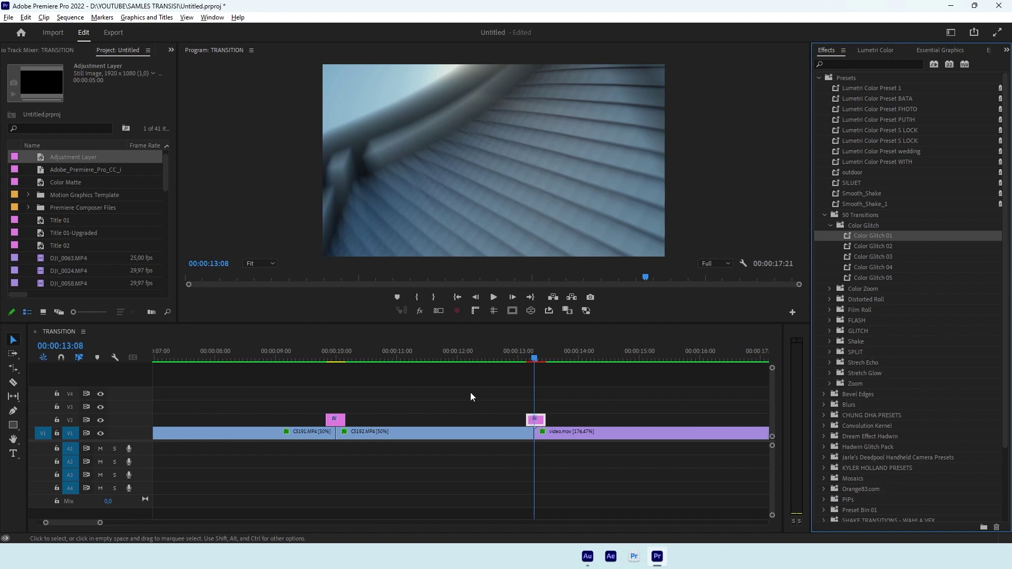
key(equal)
click(546, 361)
key(space)
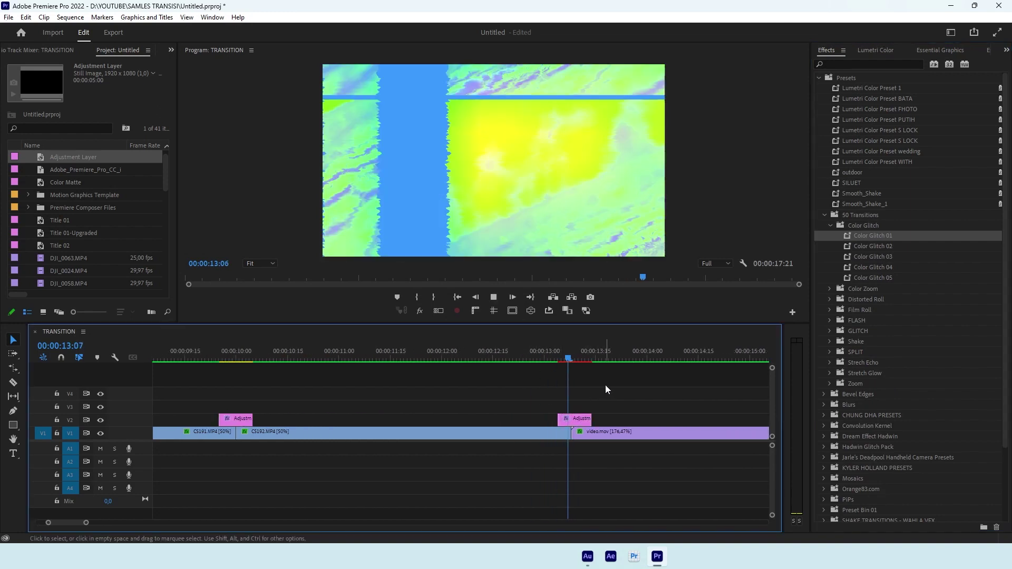
key(space)
click(546, 362)
key(space)
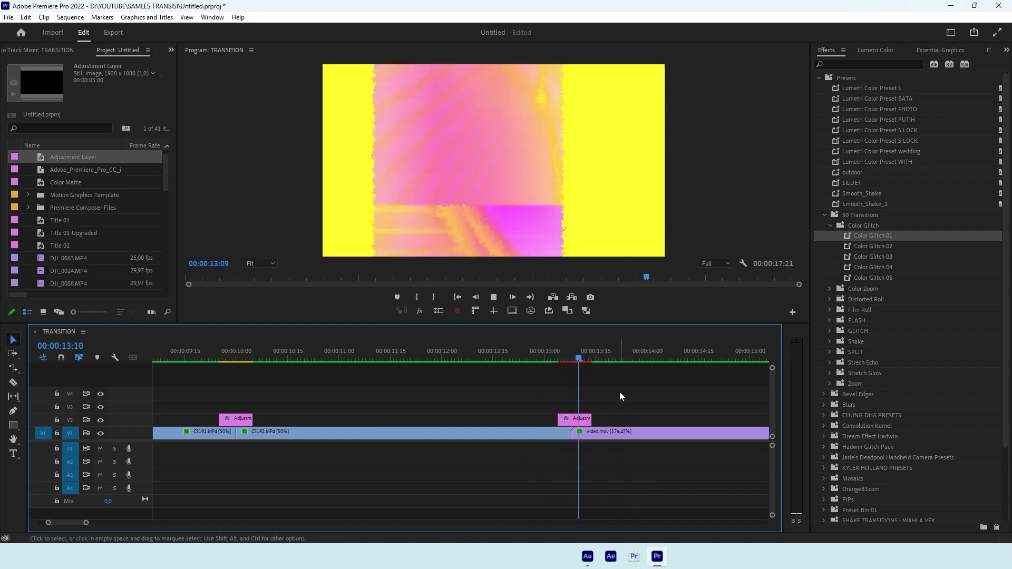
click(572, 362)
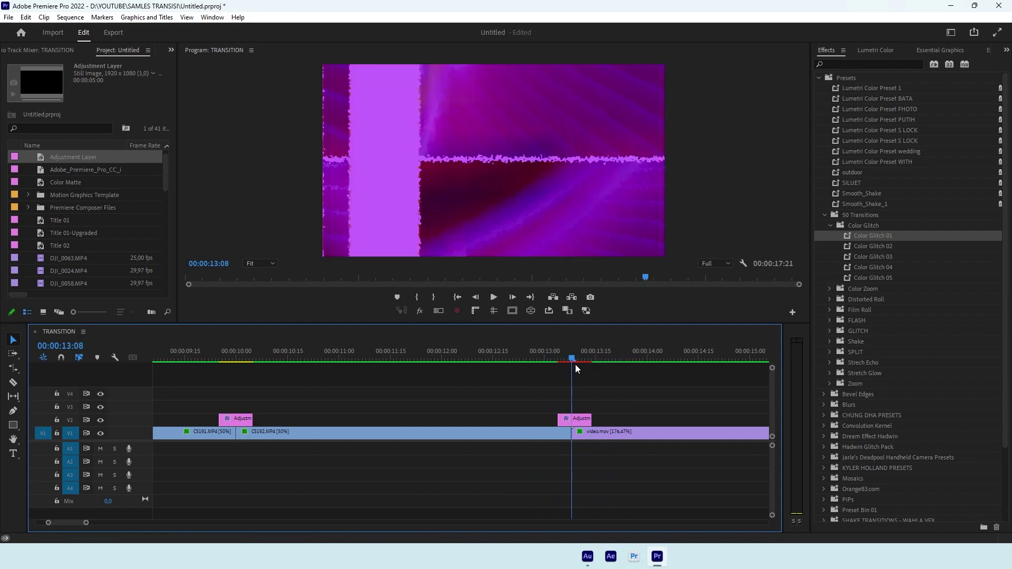
click(576, 421)
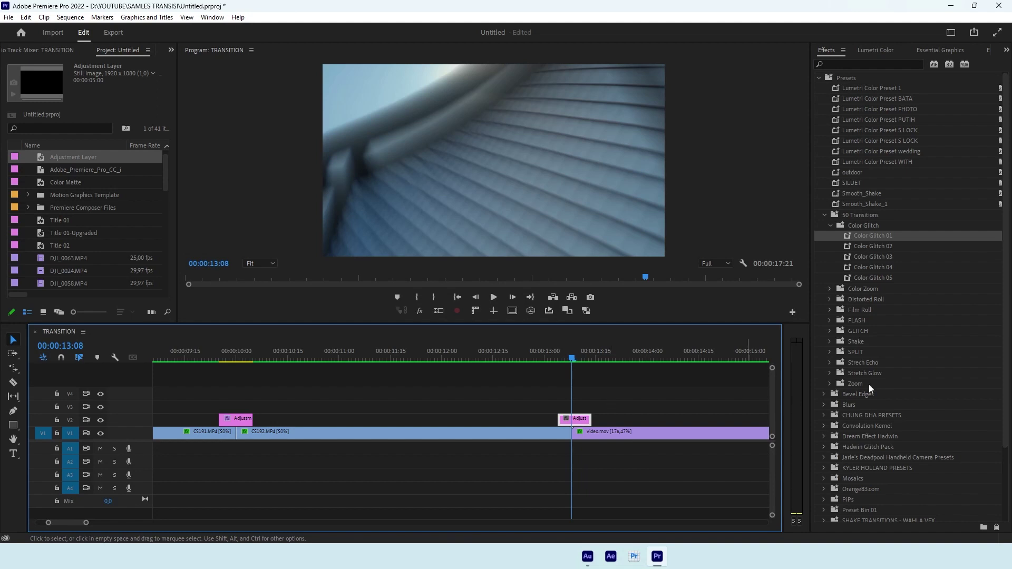
Apply GLITCH preset 01 to the adjustment layer at 13:08 and preview the glitch
click(831, 331)
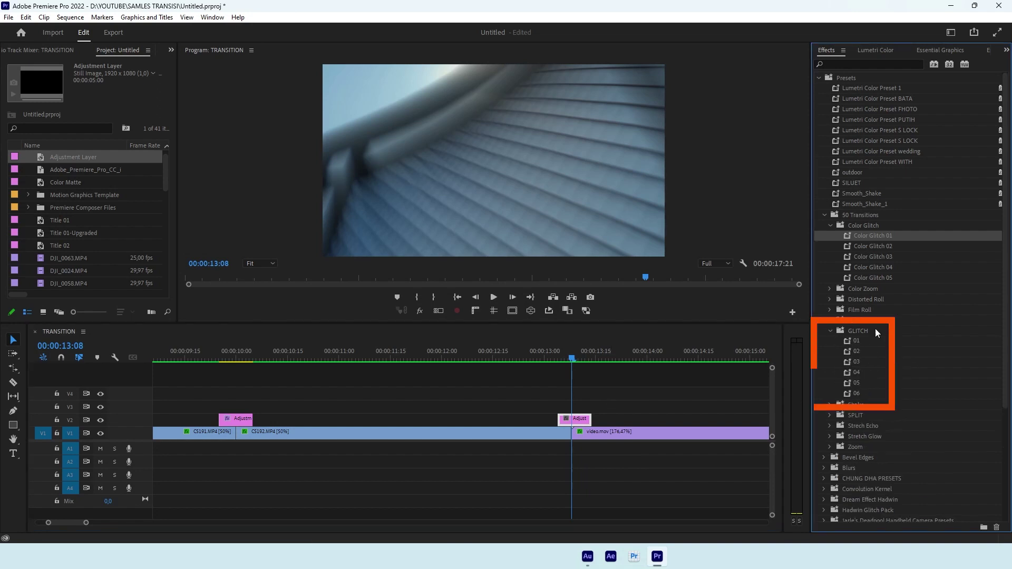
click(875, 342)
drag(852, 341, 575, 421)
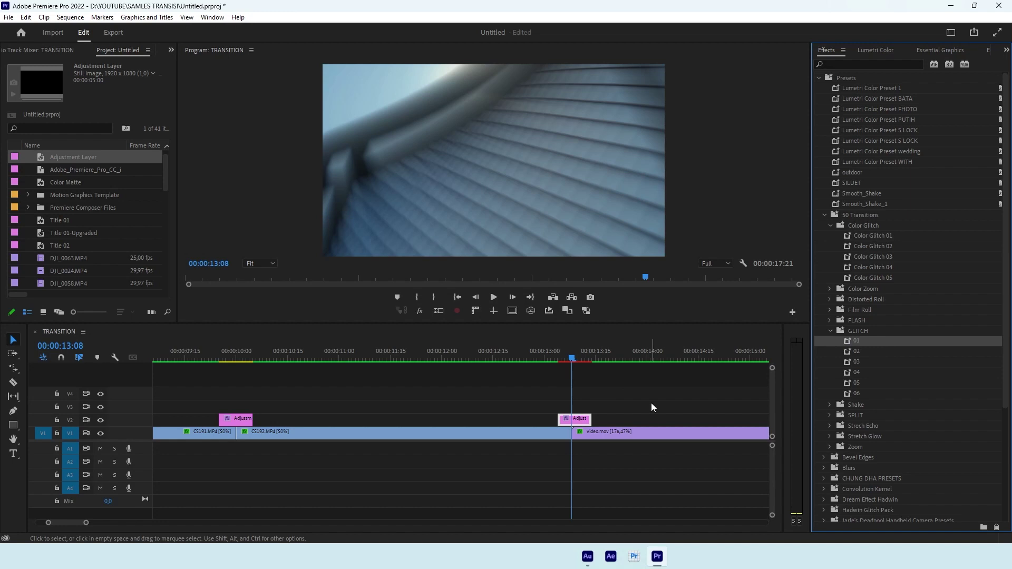
drag(582, 359, 524, 359)
key(space)
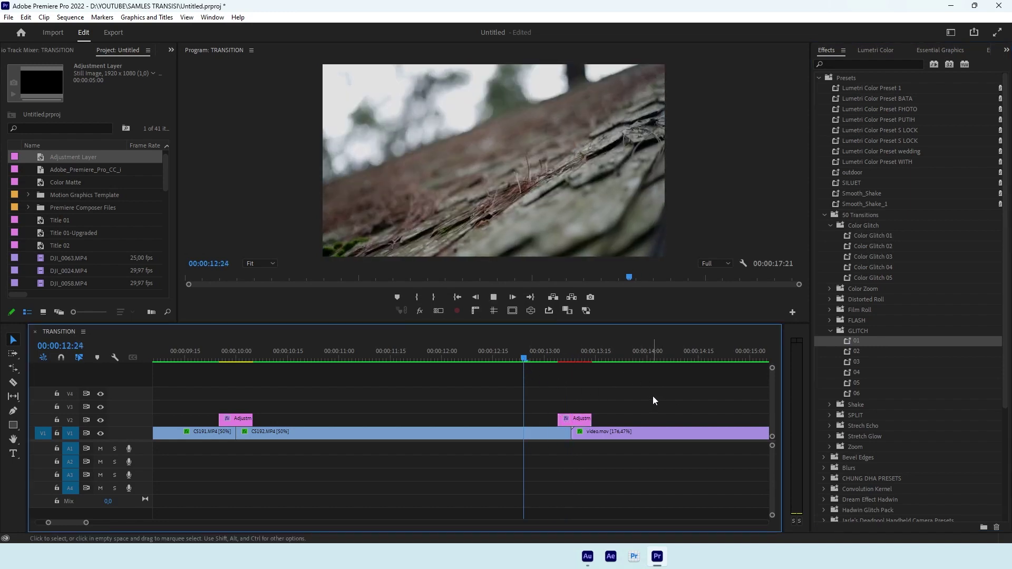
click(637, 356)
mouse_move(638, 356)
mouse_down()
mouse_move(620, 368)
mouse_move(578, 362)
mouse_up()
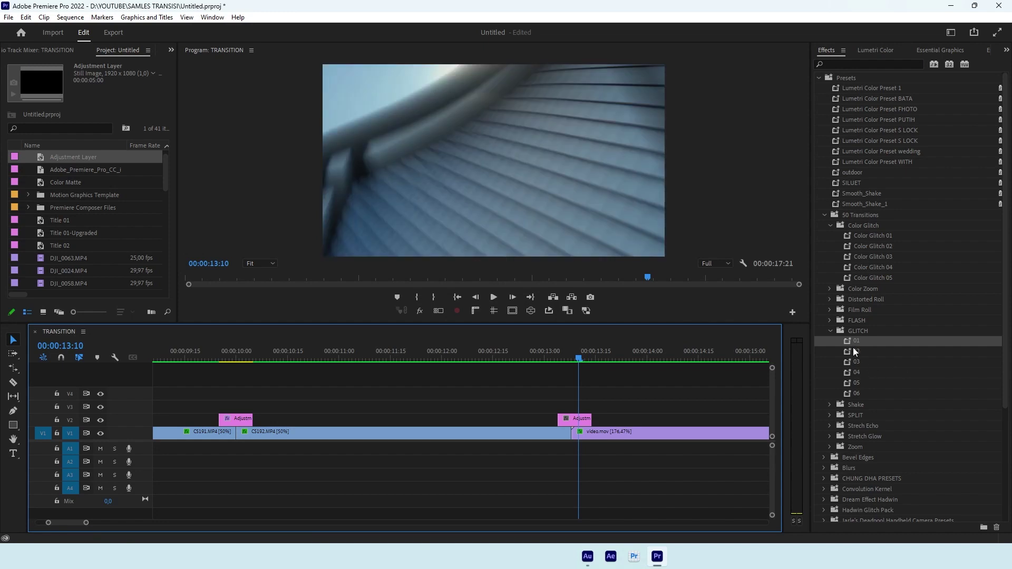
Replace it with the GLITCH 02 preset and preview the transition from just before the cut
drag(854, 351, 583, 419)
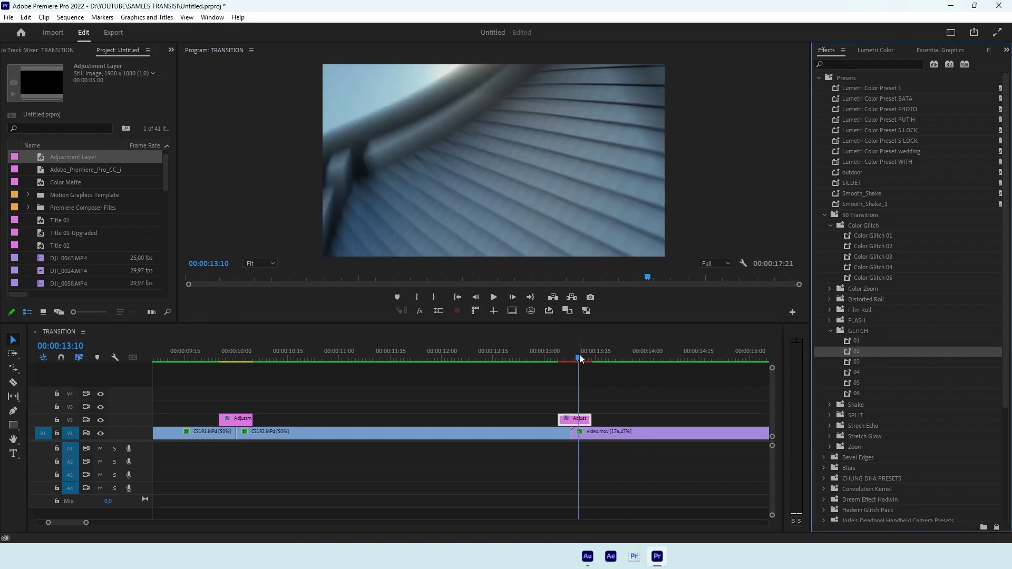
drag(580, 358, 518, 362)
key(space)
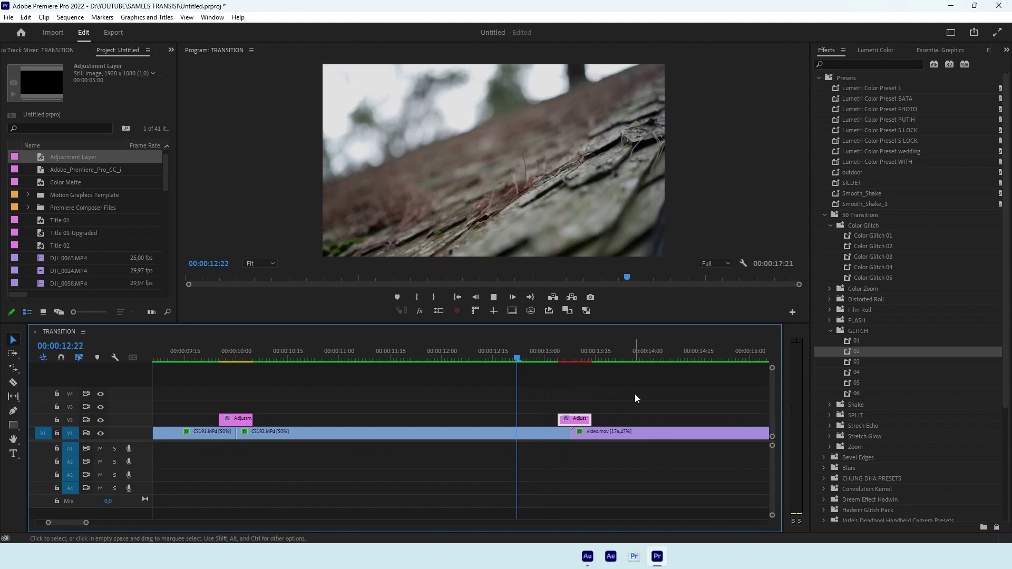
key(space)
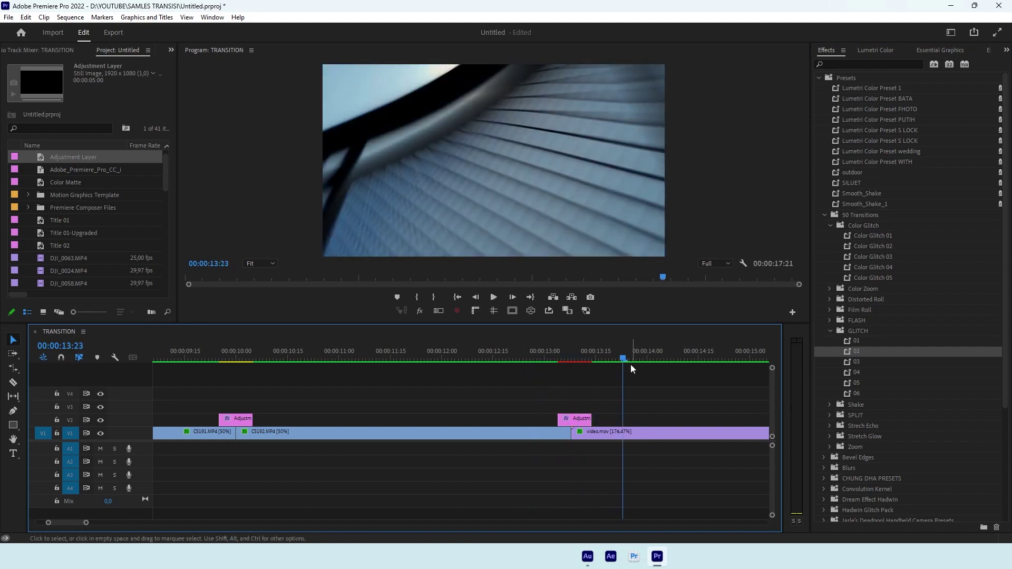
click(527, 362)
key(space)
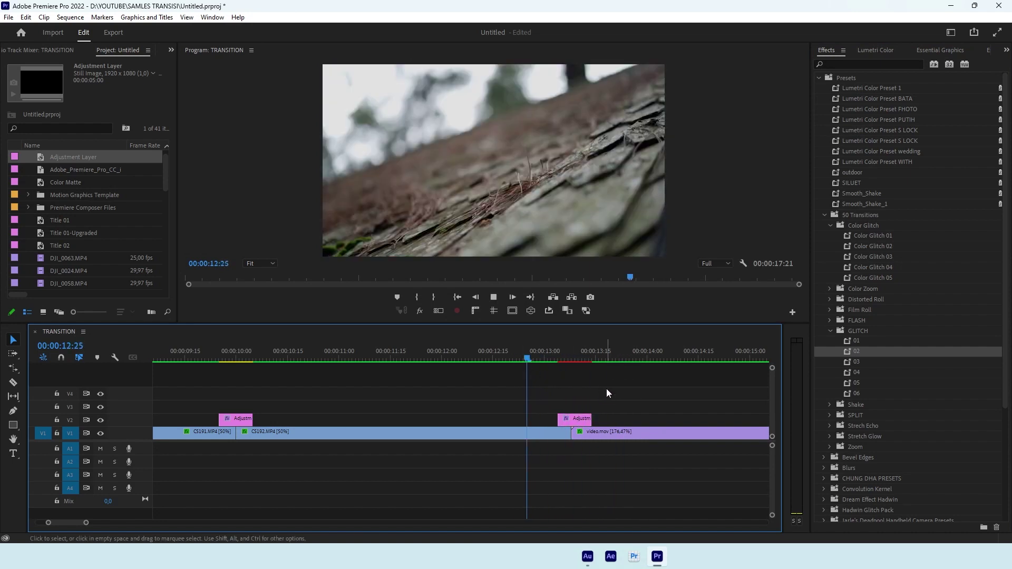
click(580, 361)
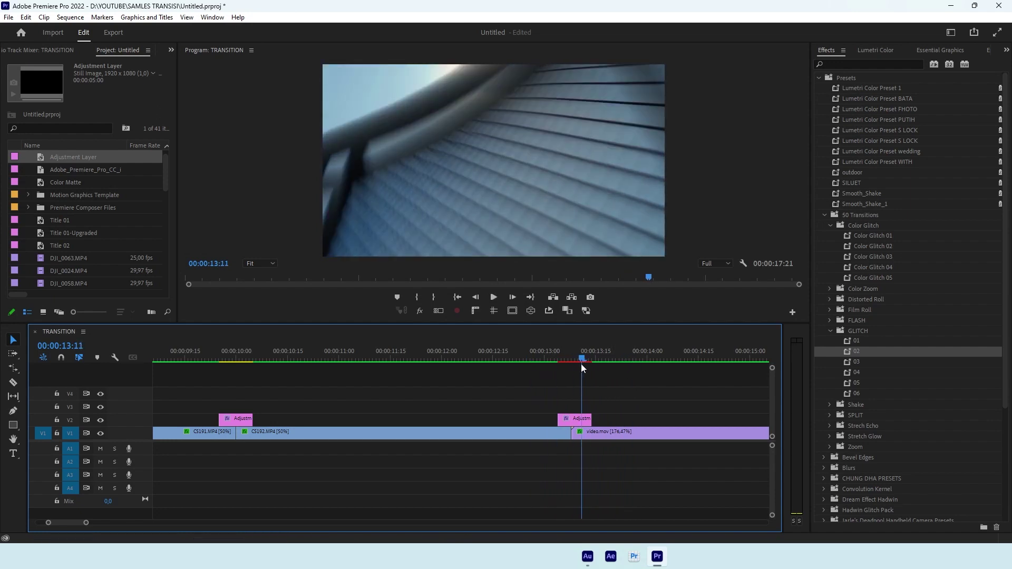
Zoom the timeline in on the 13:08 cut and select its adjustment layer
drag(582, 368, 572, 368)
key(equal)
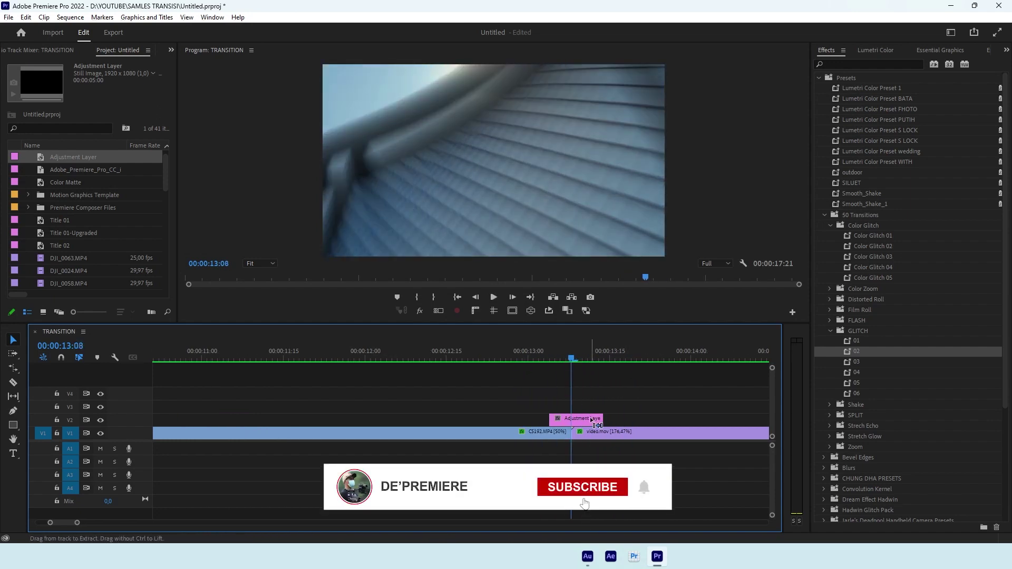
key(equal)
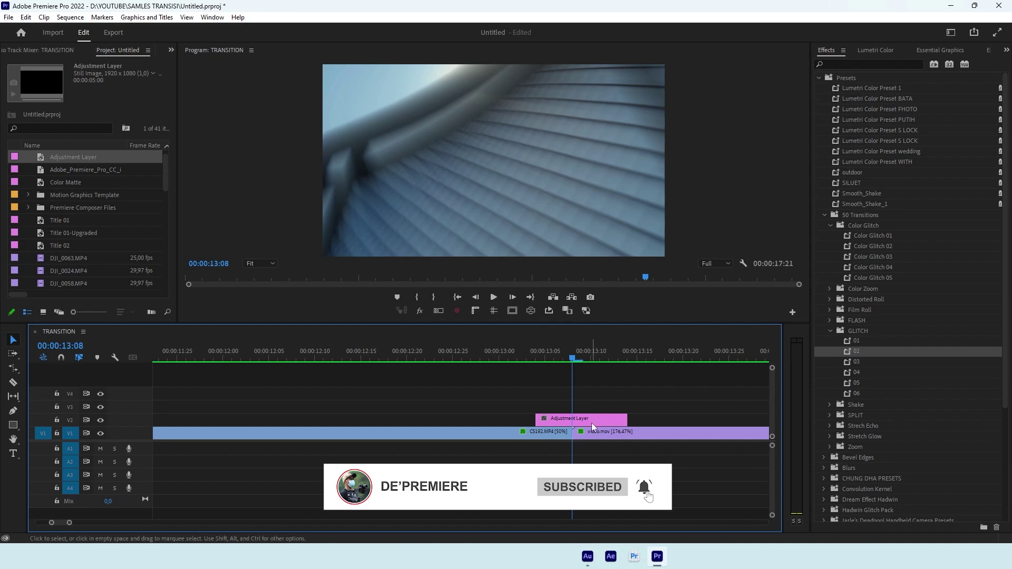
click(592, 422)
Try the Distorted Roll Bottom Roll preset on the adjustment layer and preview it
click(832, 299)
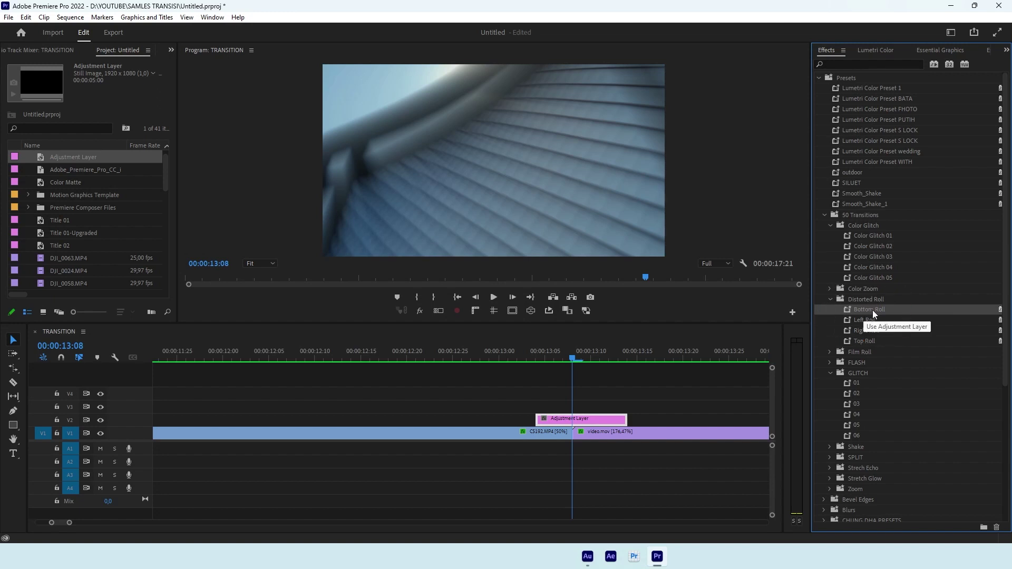
drag(872, 310, 580, 419)
click(526, 364)
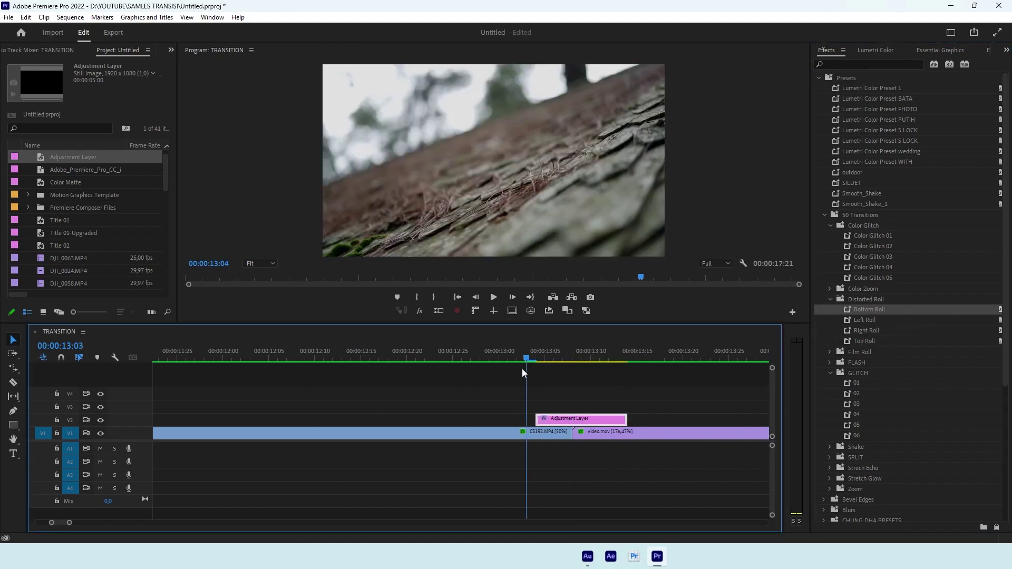
key(space)
mouse_move(705, 359)
mouse_down()
mouse_move(425, 359)
mouse_move(597, 372)
mouse_move(568, 376)
mouse_up()
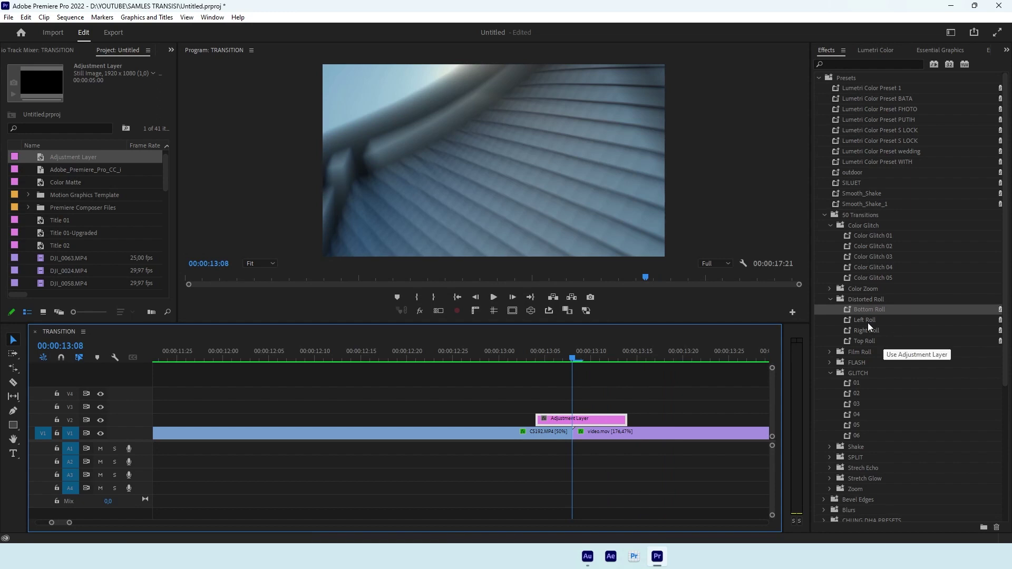
Try the Left Roll preset on the adjustment layer and preview it across the cut
drag(867, 320, 554, 419)
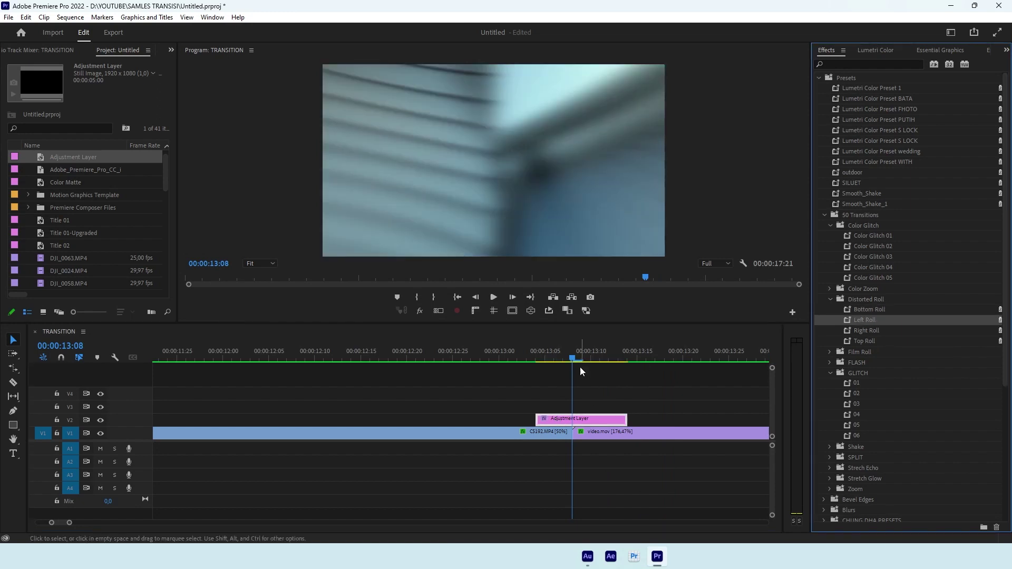
drag(580, 367, 486, 382)
key(space)
key(space)
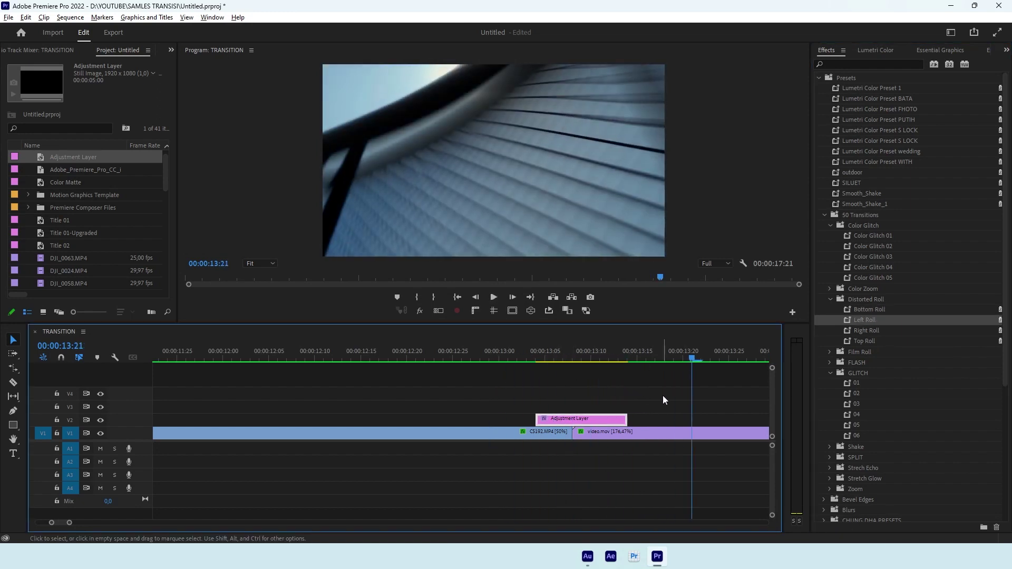
scroll(653, 404, down, 2)
drag(672, 360, 596, 377)
key(space)
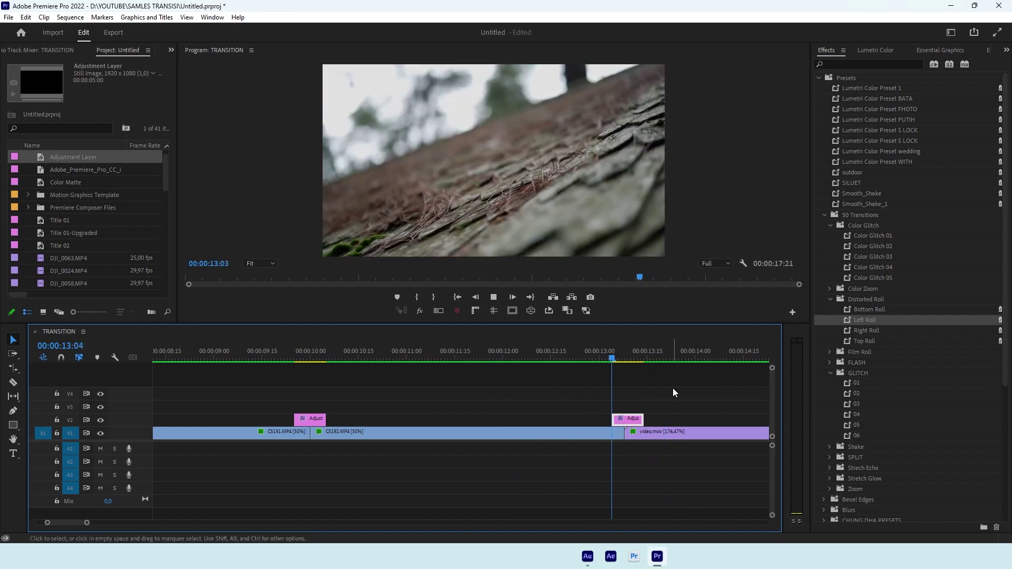
key(space)
drag(665, 357, 630, 362)
Undo the roll effect so the adjustment layer has no transition
scroll(669, 403, up, 2)
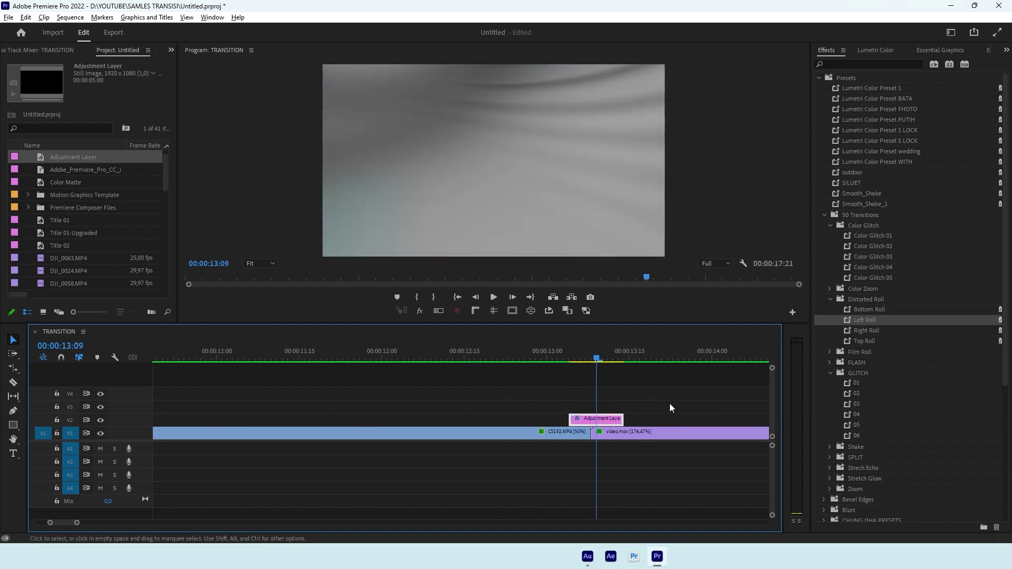
scroll(574, 420, up, 1)
key(ctrl+z)
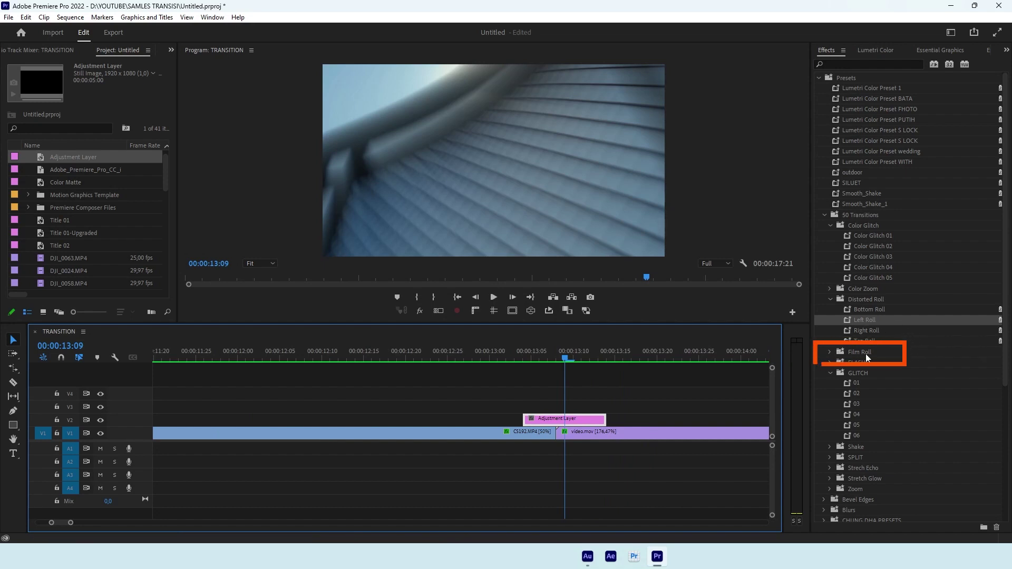
Apply Film Roll - Left L to the adjustment layer and preview it around 13:08
click(830, 353)
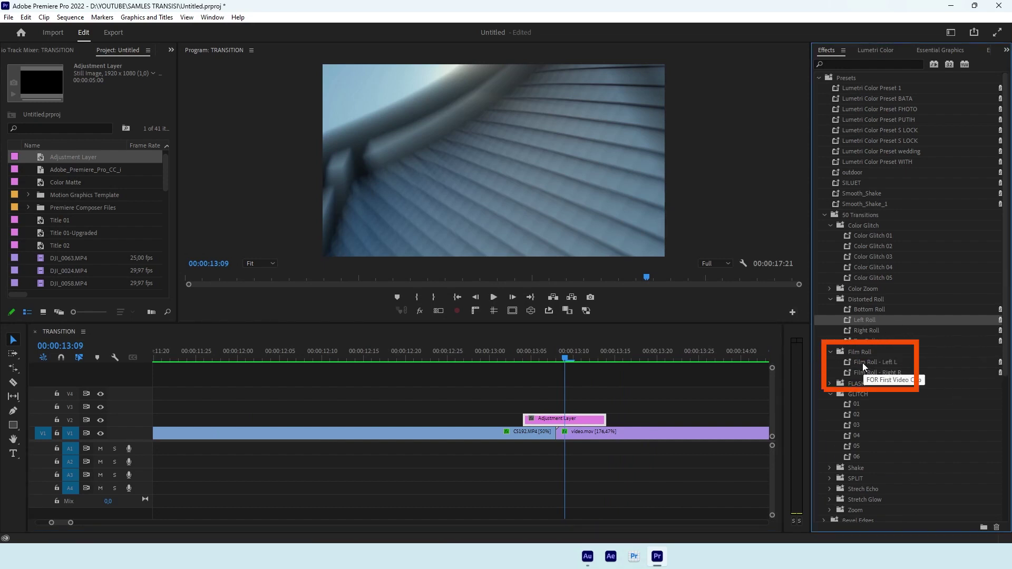
drag(865, 363, 552, 422)
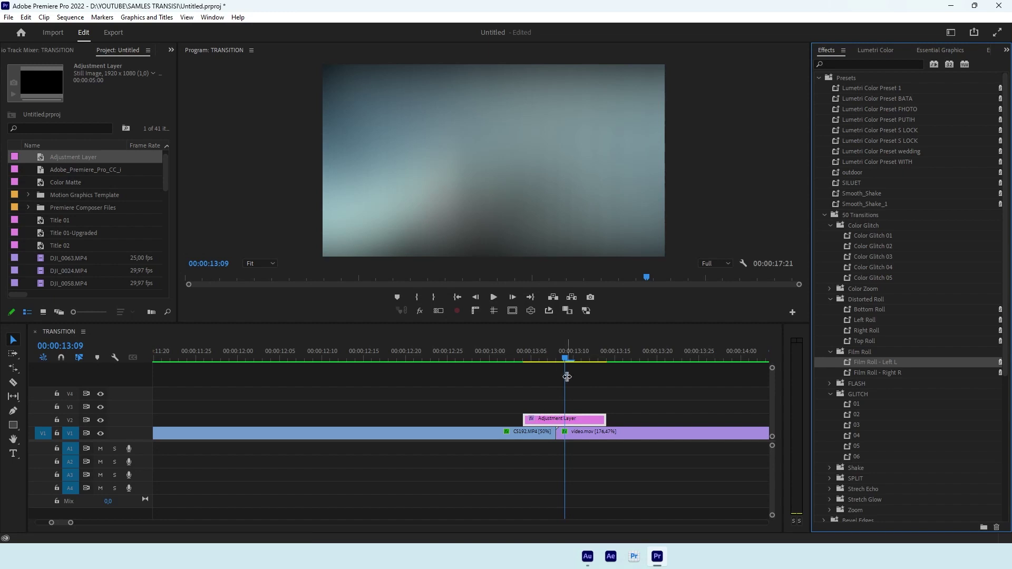
key(j)
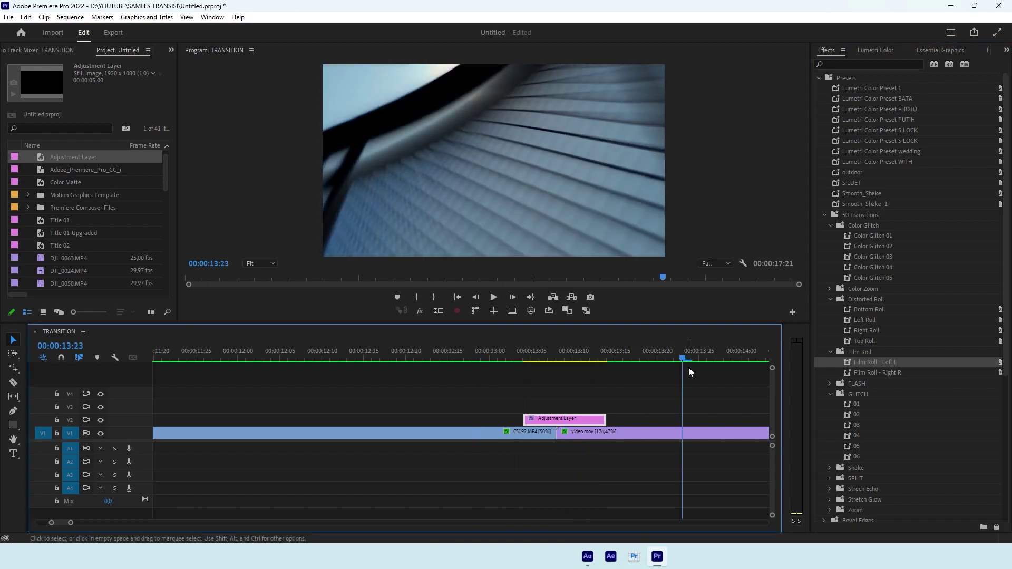
click(446, 355)
key(space)
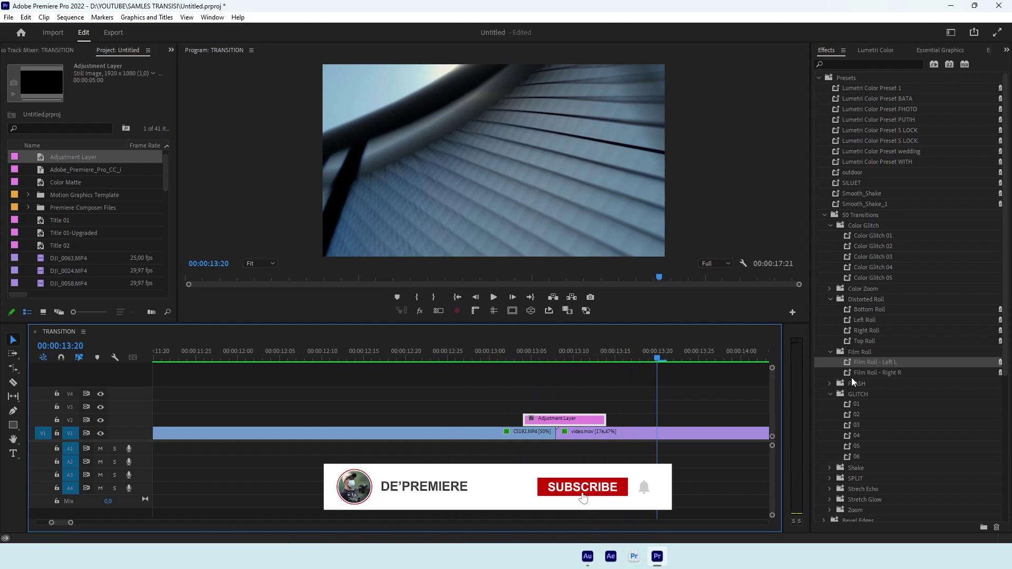
click(556, 363)
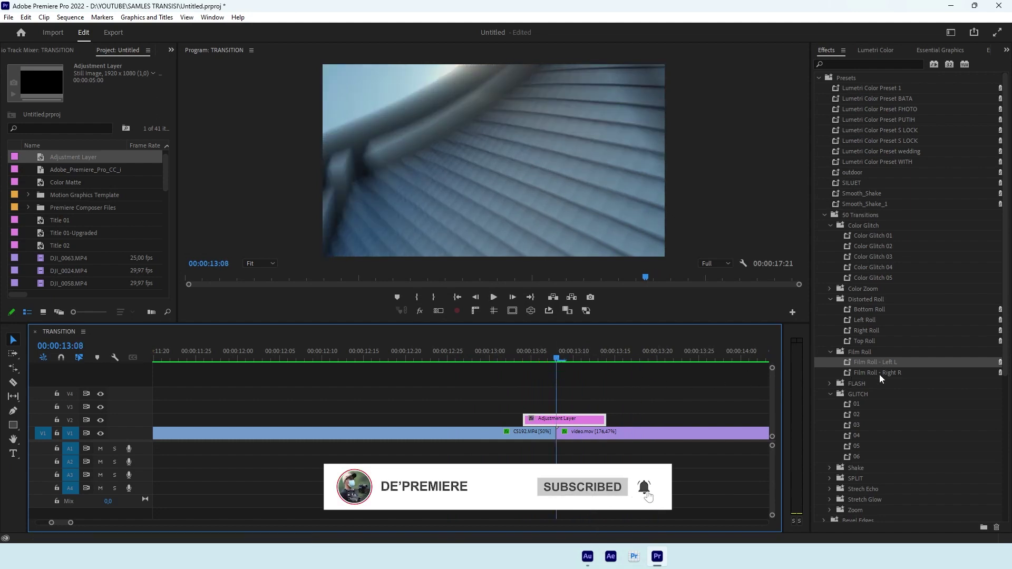
Swap in Film Roll - Right R and preview it from 12:27 to 13:17
mouse_move(880, 374)
mouse_down()
mouse_move(516, 413)
mouse_move(527, 419)
mouse_up()
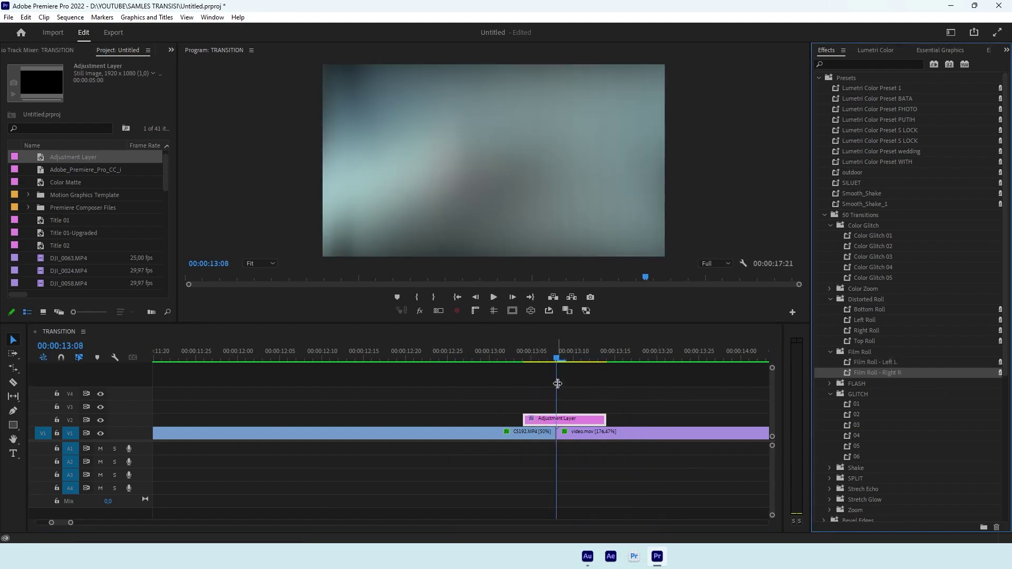
click(500, 360)
key(space)
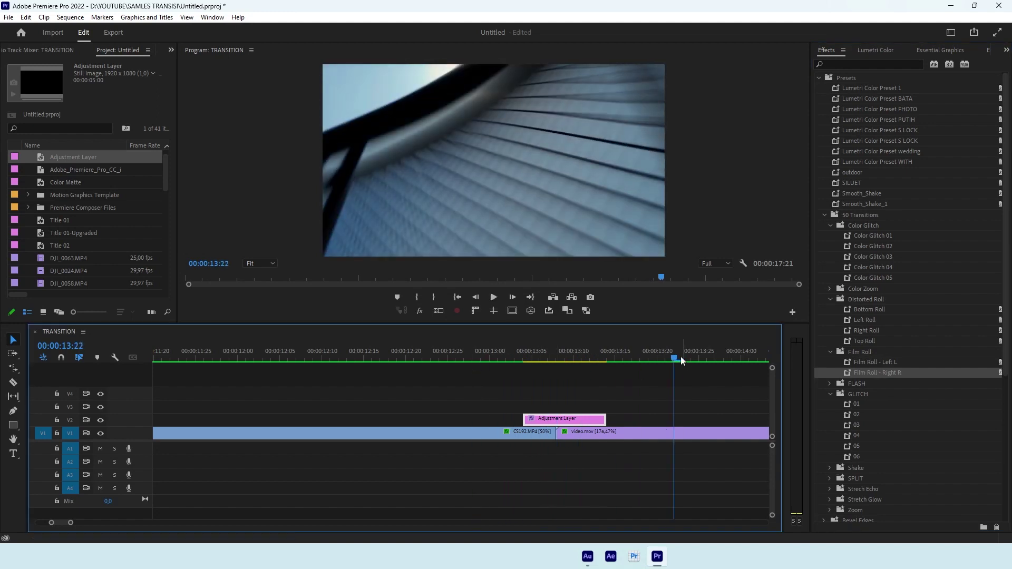
click(466, 394)
key(space)
key(space)
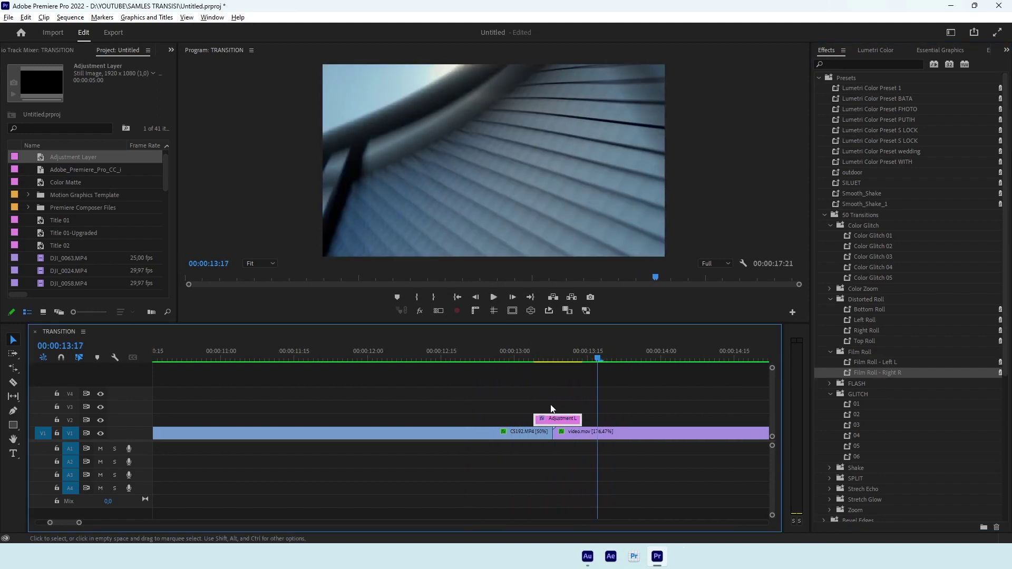
scroll(561, 414, down, 5)
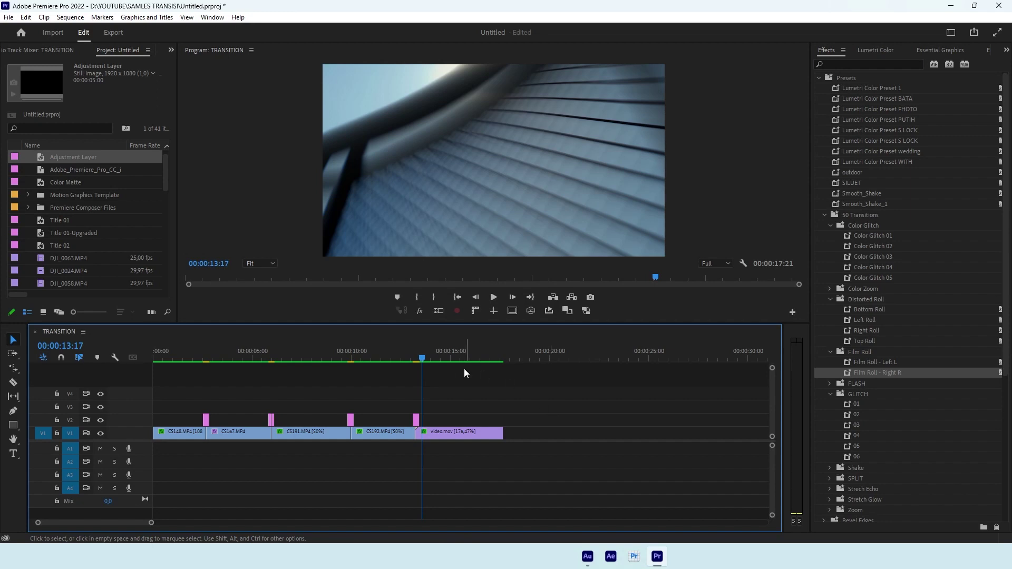
Replay the sequence through the final cut into video.mov
drag(435, 355, 403, 369)
key(space)
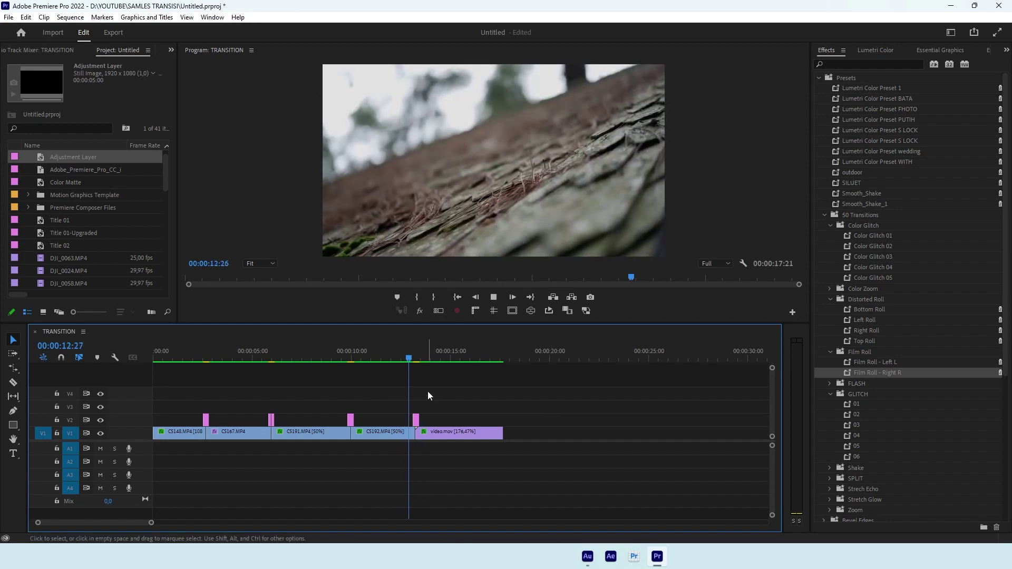
key(space)
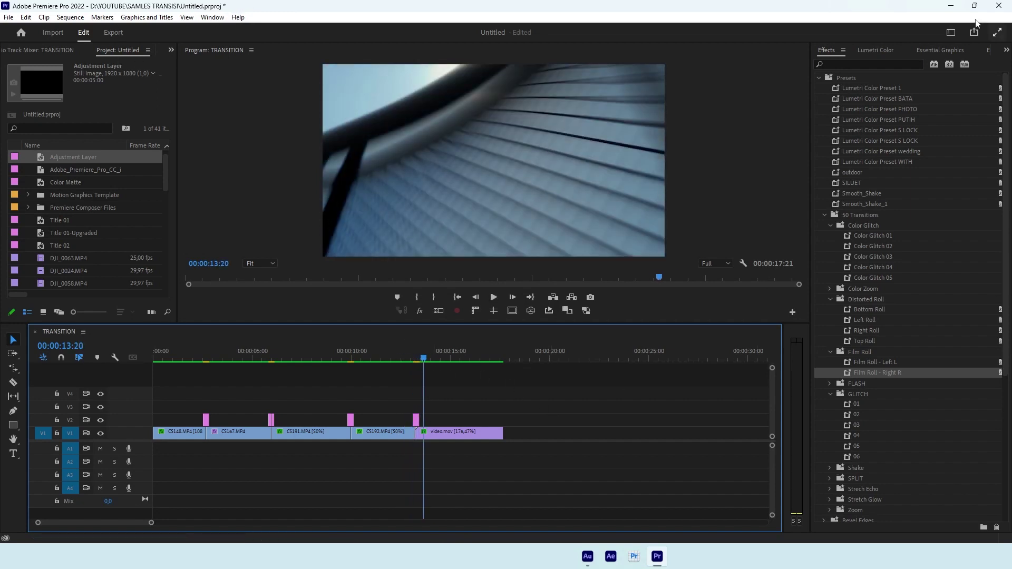
Render the TRANSITION sequence In to Out and play it back to 14:16
click(73, 18)
click(123, 58)
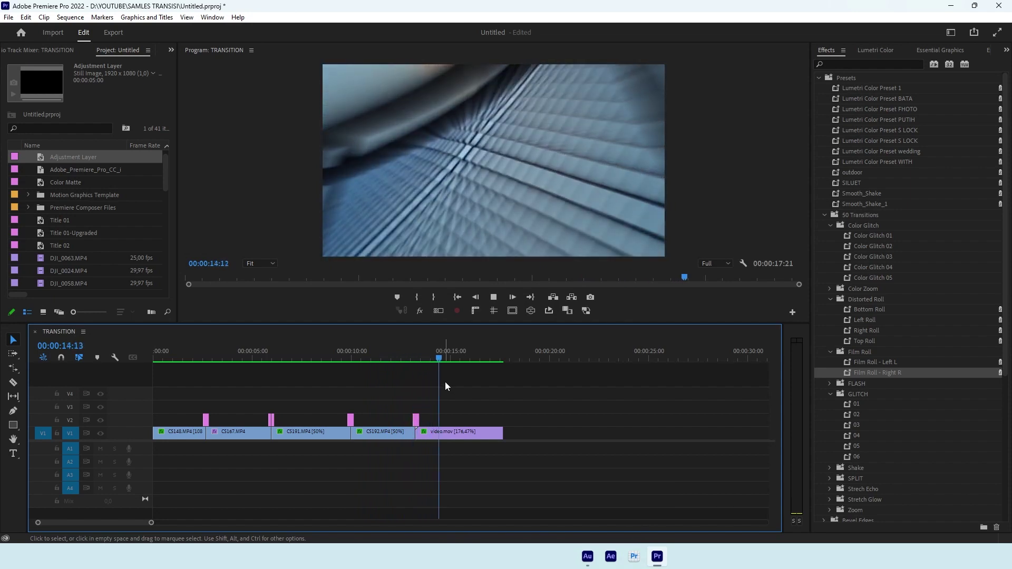
key(space)
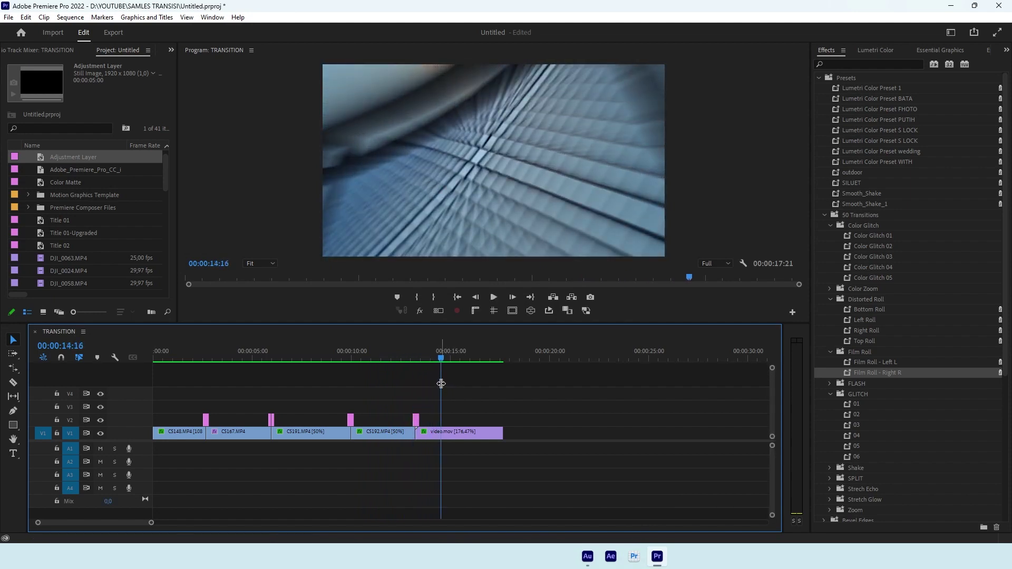